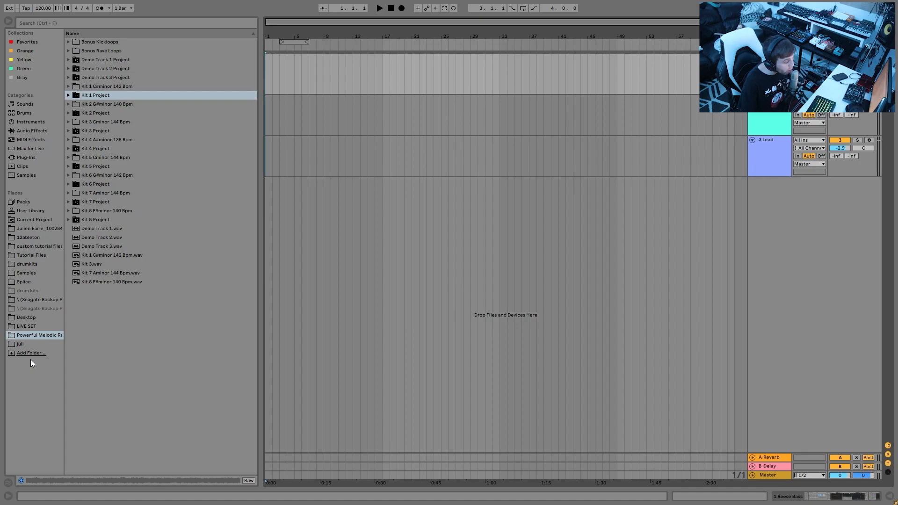
Step: Open the Kit 1 C#minor 142 Bpm folder, preview its full loop, and set the preview volume to 6.0
click(68, 86)
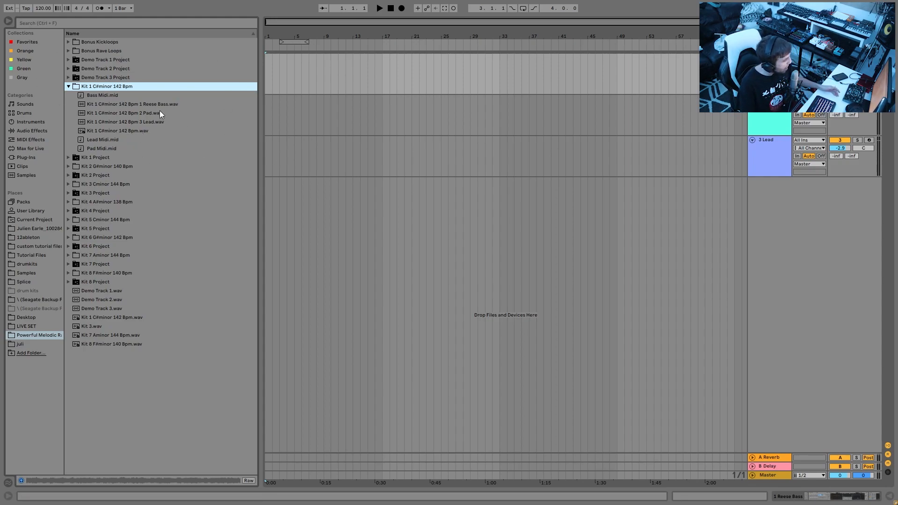
click(119, 131)
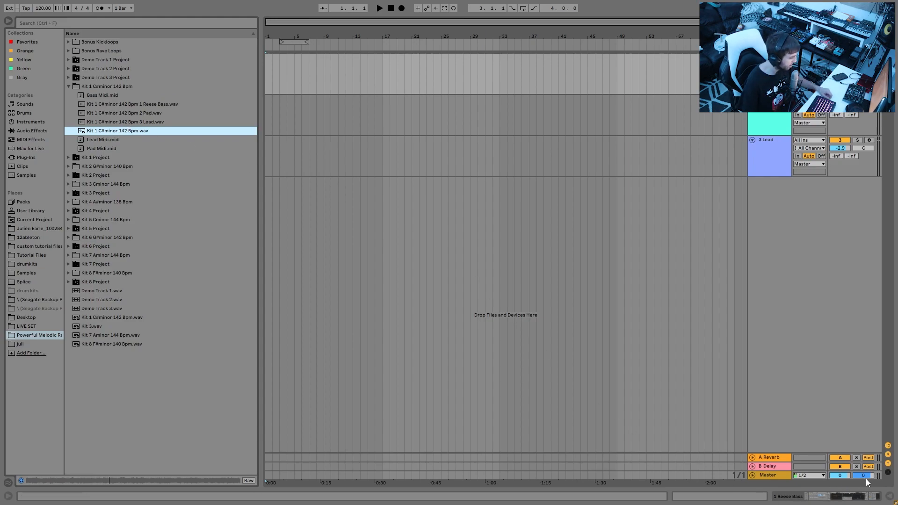
drag(864, 475, 864, 435)
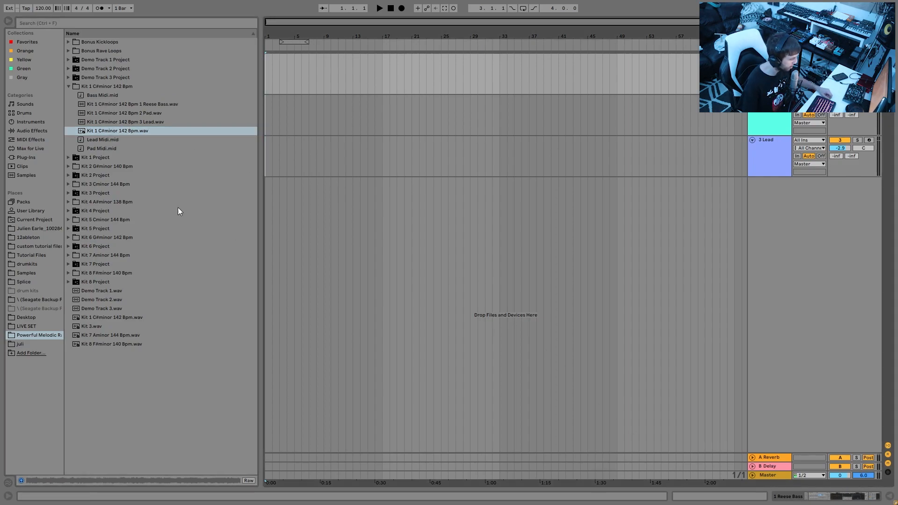
Step: Preview the Kit 1 lead loop, the three demo tracks, and the Kit 3, Kit 7 and Kit 8 loops
click(149, 120)
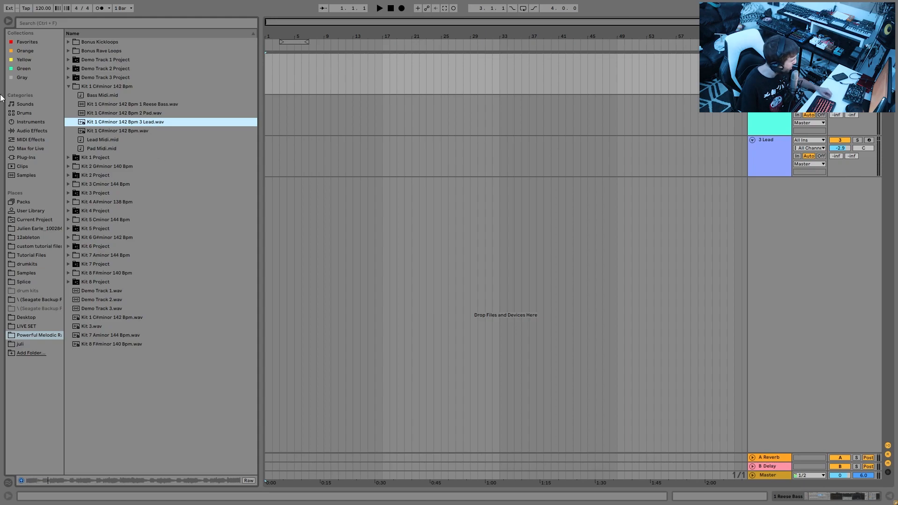
click(90, 148)
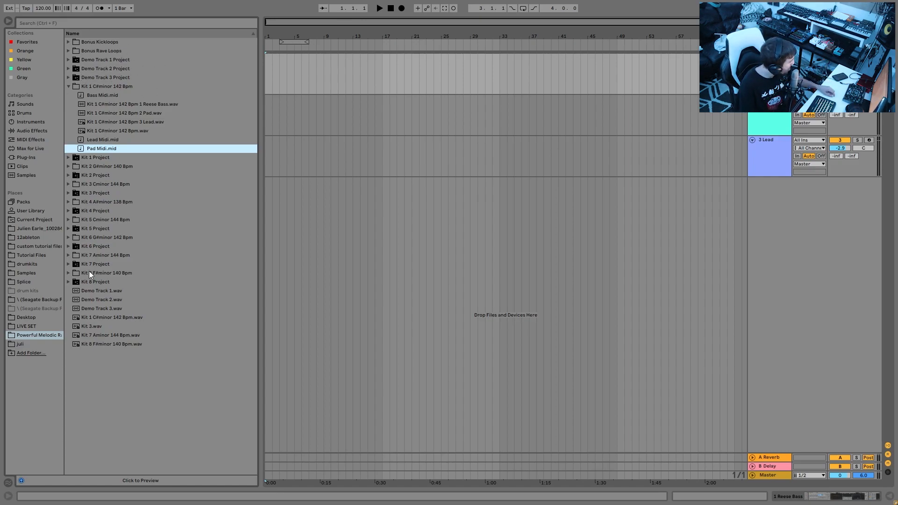
click(102, 291)
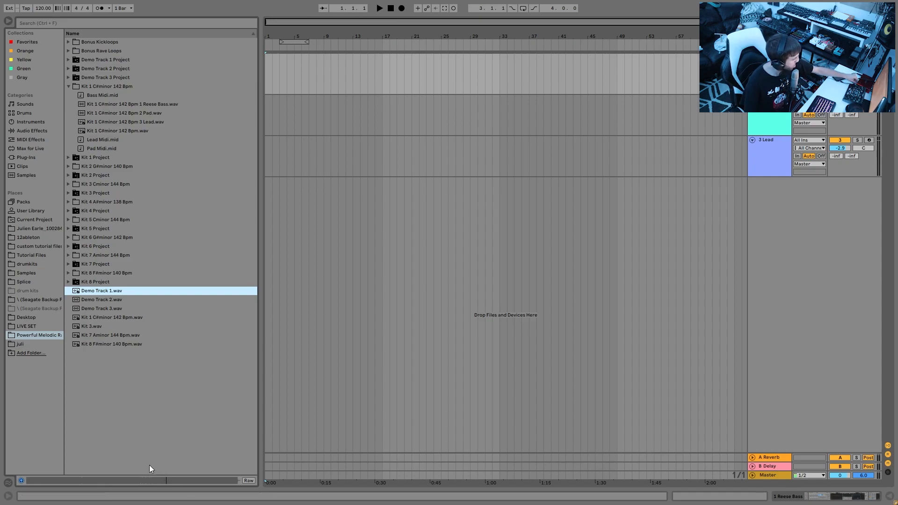
click(100, 301)
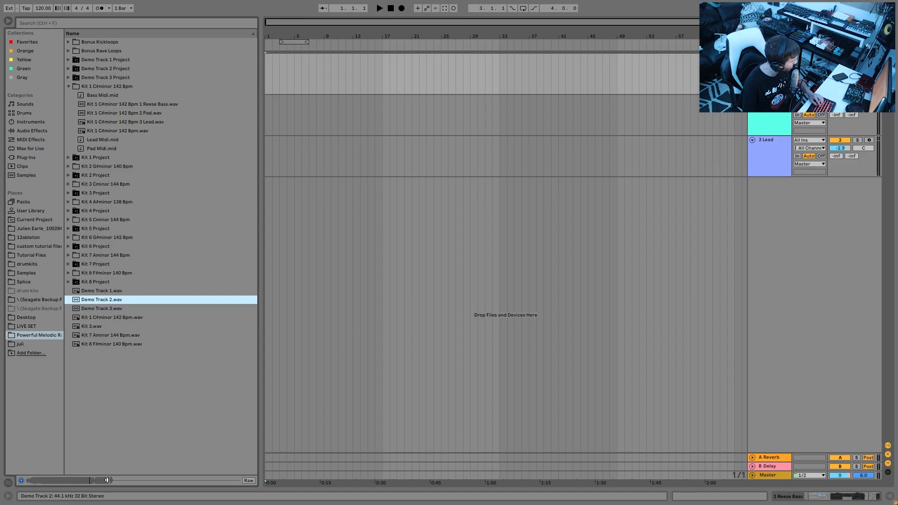
click(101, 310)
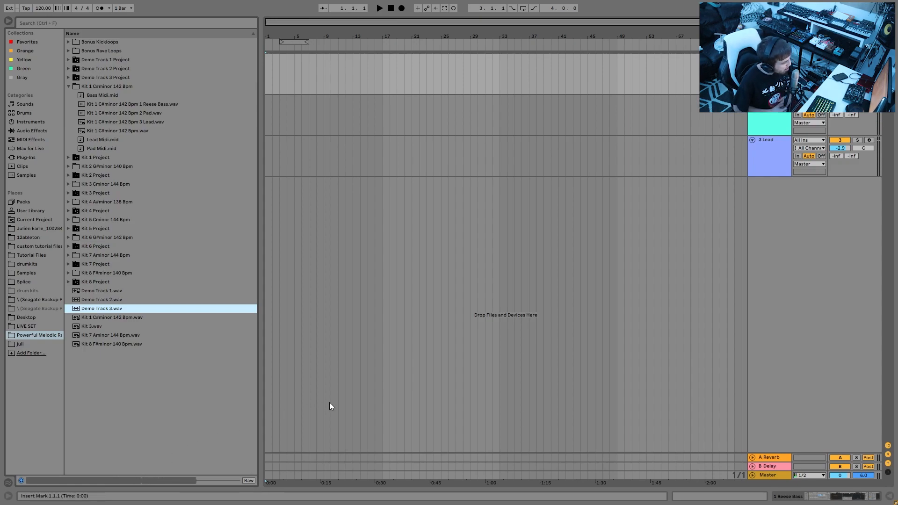
click(87, 327)
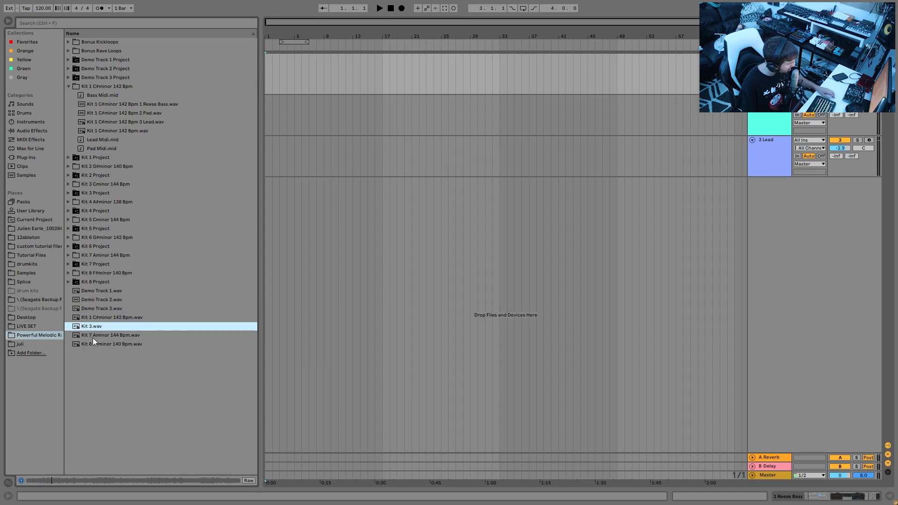
click(93, 338)
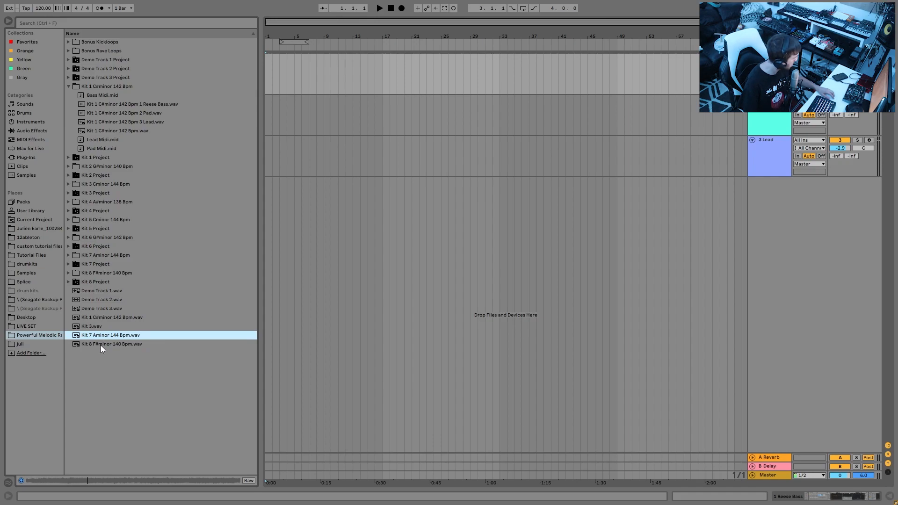
click(103, 345)
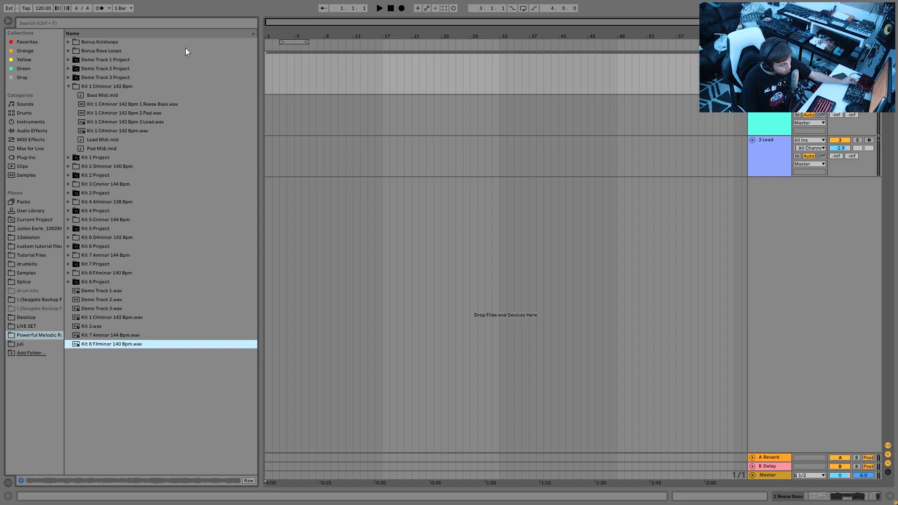
Step: Preview a few kick loops from Bonus Kickloops and the first two loops from Bonus Rave Loops
click(69, 42)
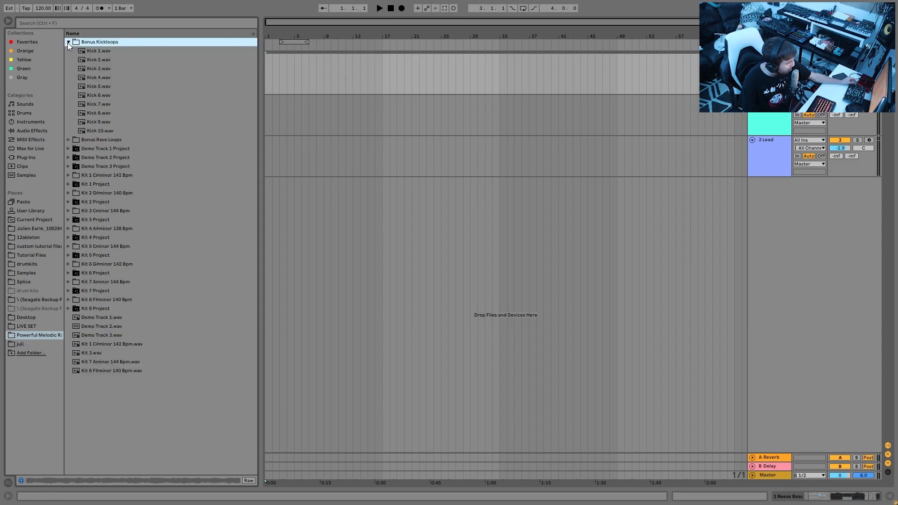
click(76, 51)
click(86, 96)
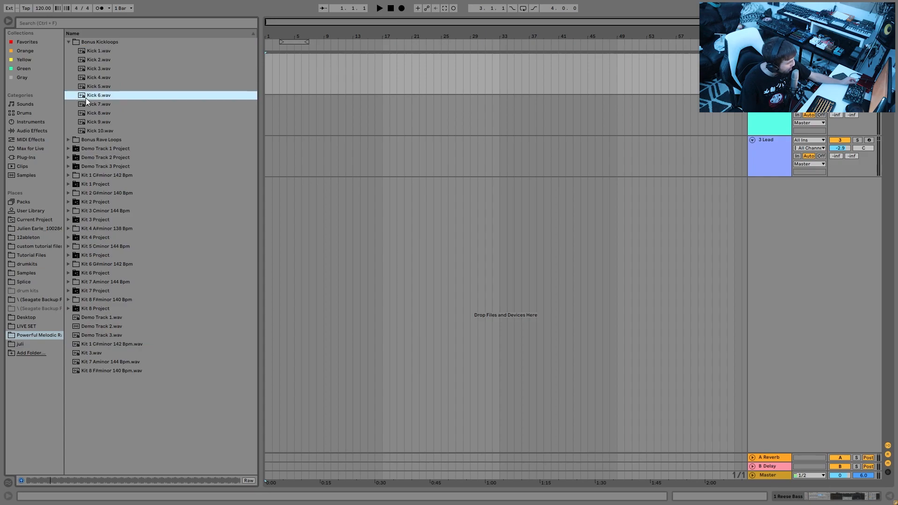
click(69, 140)
click(106, 61)
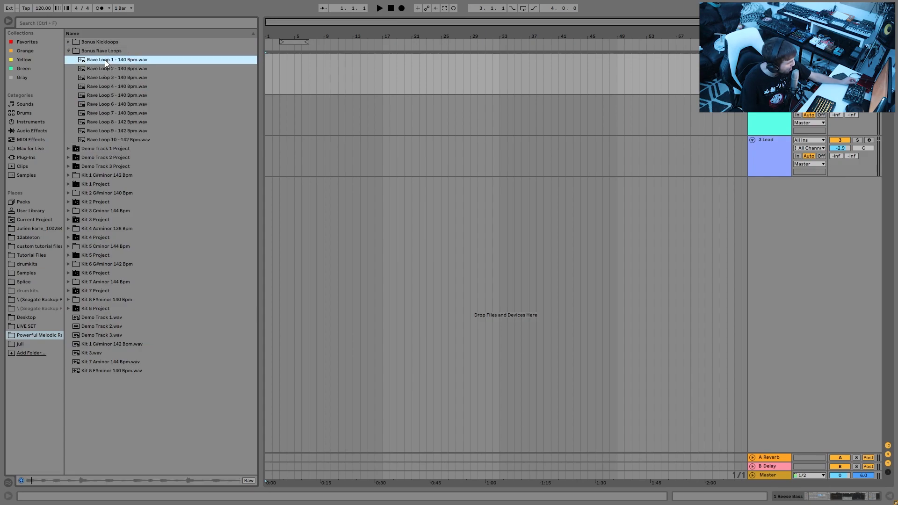
click(109, 69)
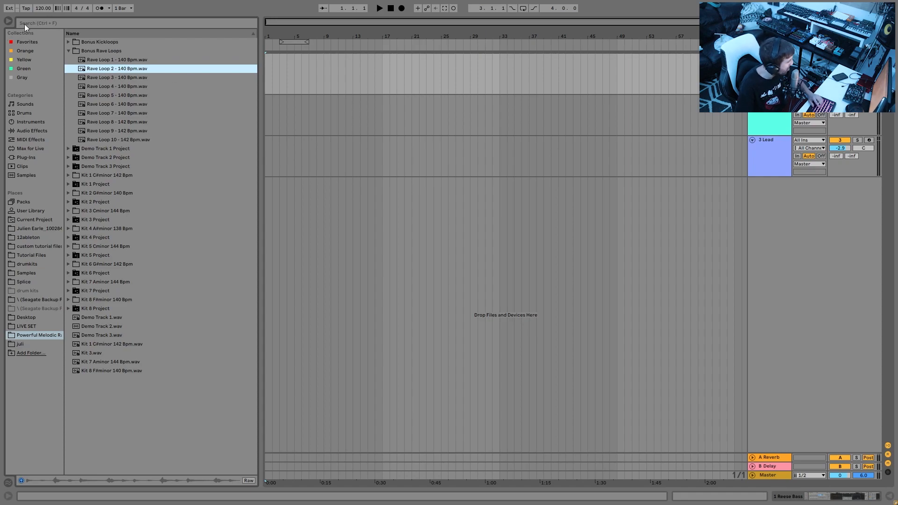
Step: Set the project tempo to 142 BPM
click(43, 8)
text(142)
key(Return)
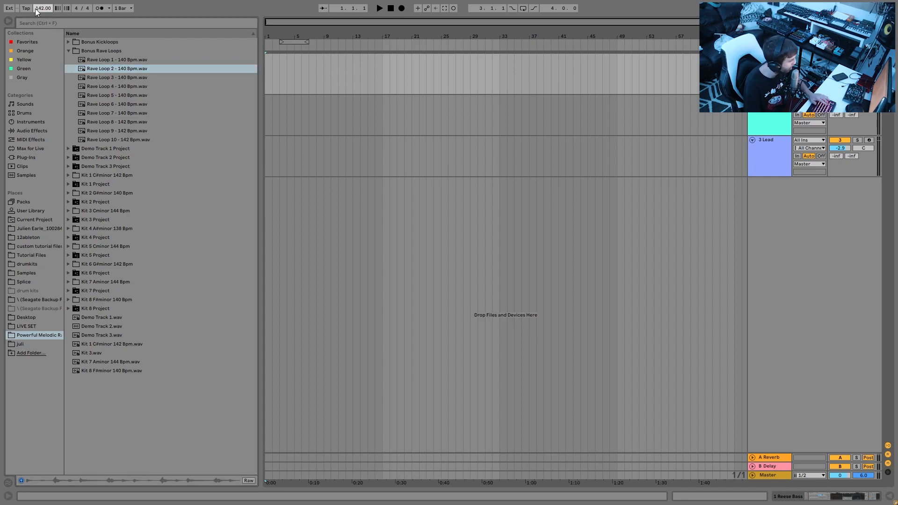
Step: Create an empty eight-bar MIDI clip at the start of the Reese Bass track and loop its length
drag(326, 80, 304, 74)
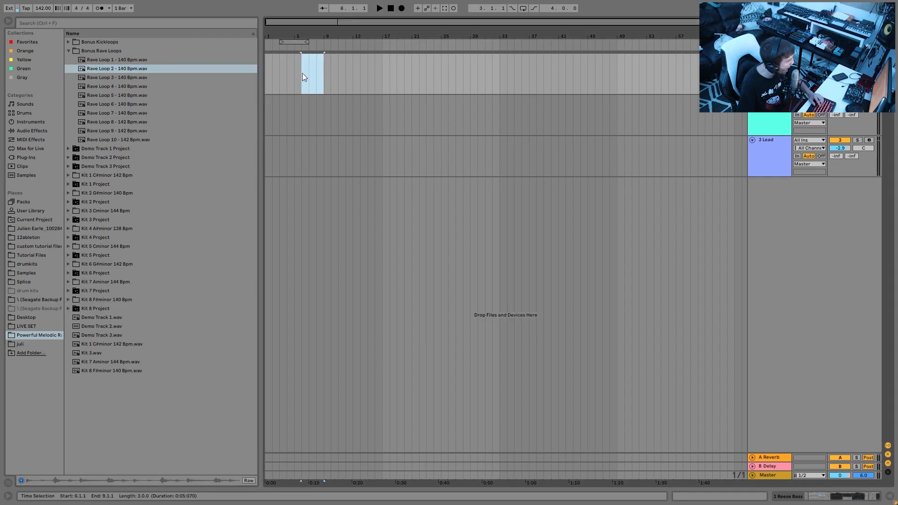
double_click(267, 69)
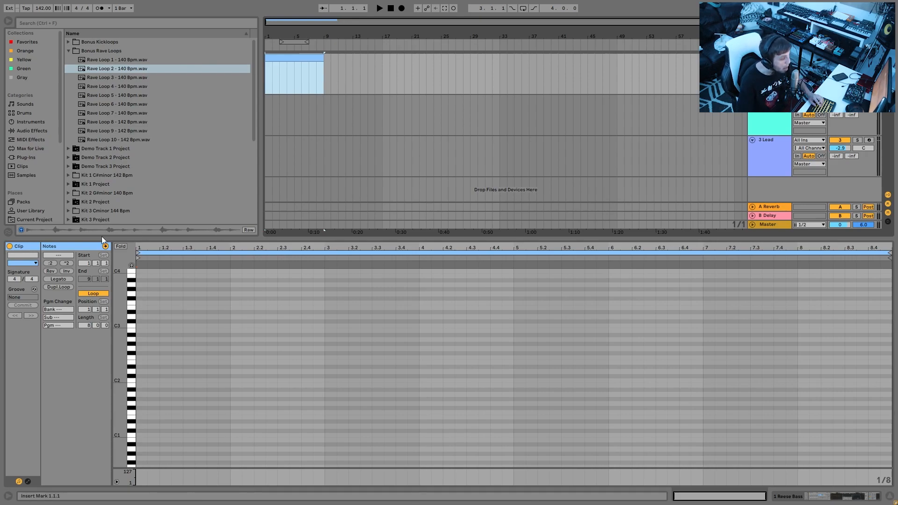
key(ctrl+l)
click(317, 66)
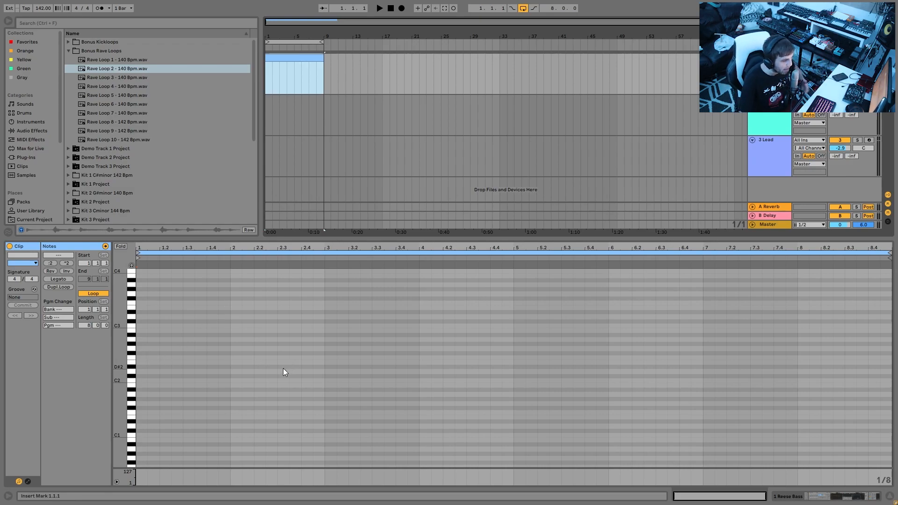
Step: Add a short note at the start of the clip and lower it two octaves to A0
double_click(141, 340)
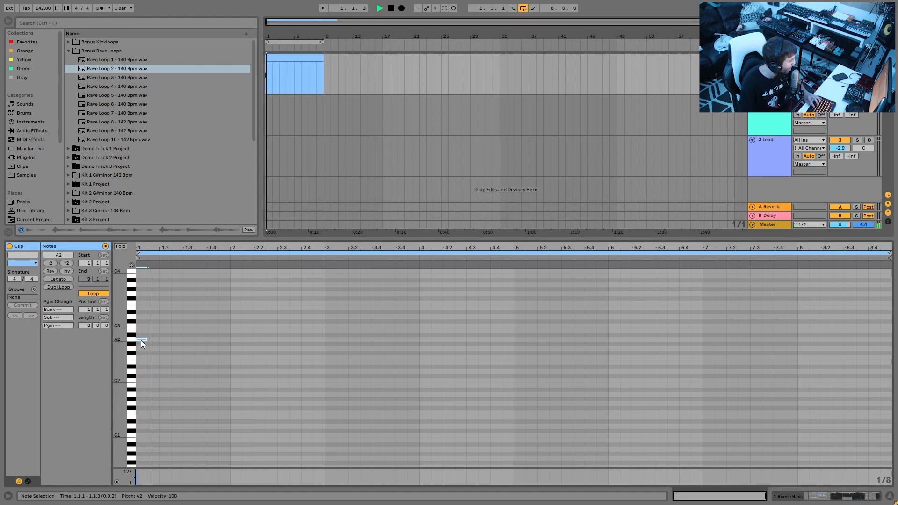
key(shift+Down)
key(shift+Down)
key(space)
Step: Lengthen the A0 note to two full bars and play the clip
key(shift+Right)
key(shift+Right)
key(shift+Right)
key(shift+Right)
key(shift+Right)
key(shift+Right)
key(shift+Right)
key(shift+Right)
key(space)
key(space)
key(shift+Right)
key(shift+Right)
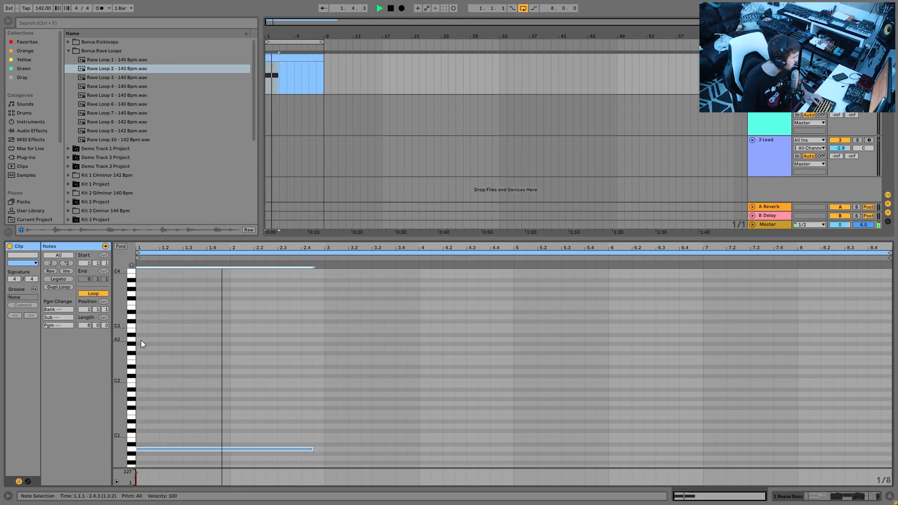
key(shift+Right)
key(shift+Right)
key(space)
Step: Transpose the two-bar bass note up to E1 and play it back
scroll(261, 342, down, 3)
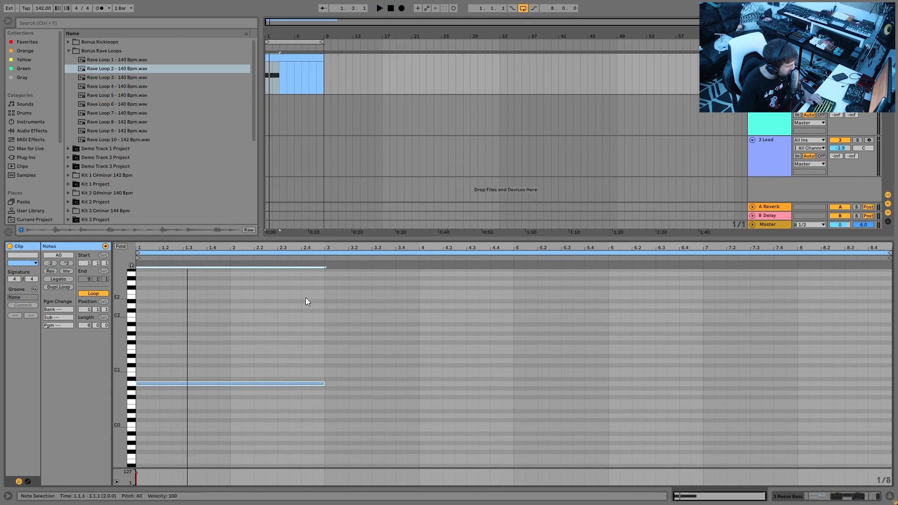
key(Up)
key(Up)
key(Up)
key(Up)
key(Up)
key(Up)
key(Up)
key(space)
key(space)
Step: Duplicate the E1 note to bar 3, lower the copy to C1, and play the clip
key(ctrl+d)
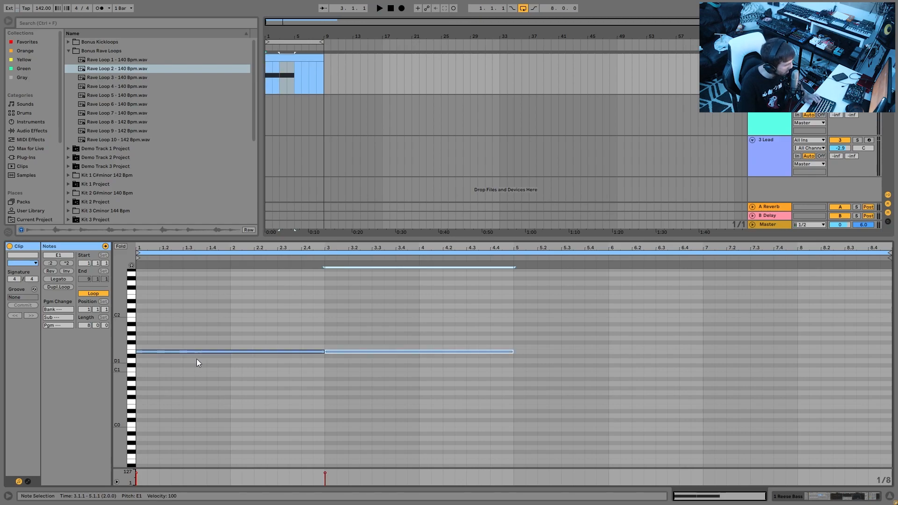
key(Down)
key(Down)
key(Down)
key(Down)
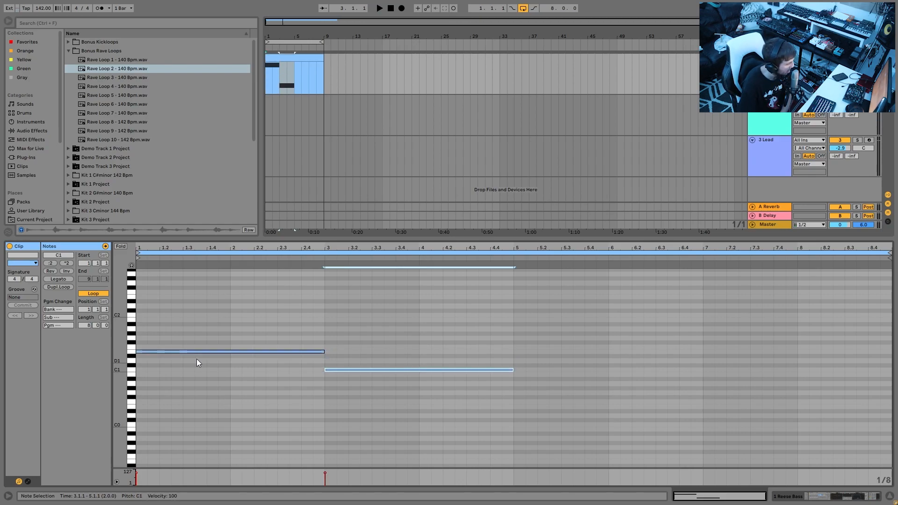
key(space)
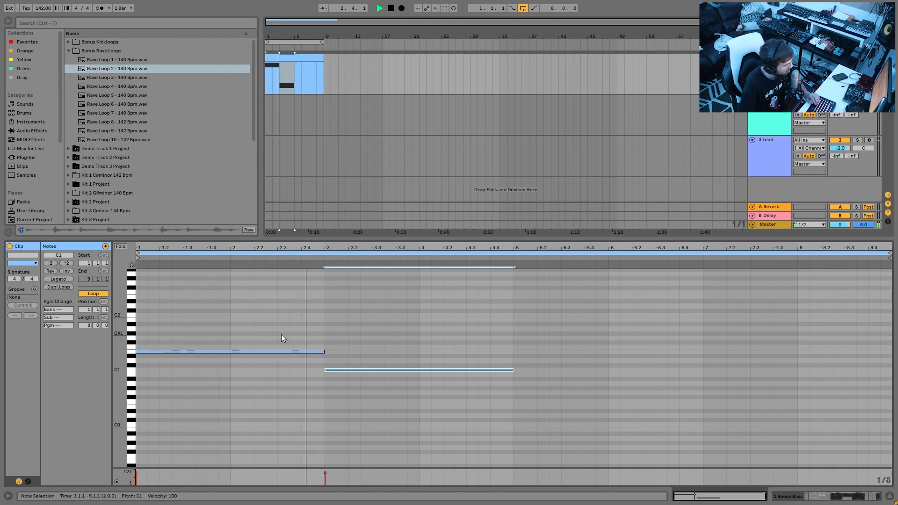
Step: Shorten the C1 note so that it fills only bar 3
key(shift+Left)
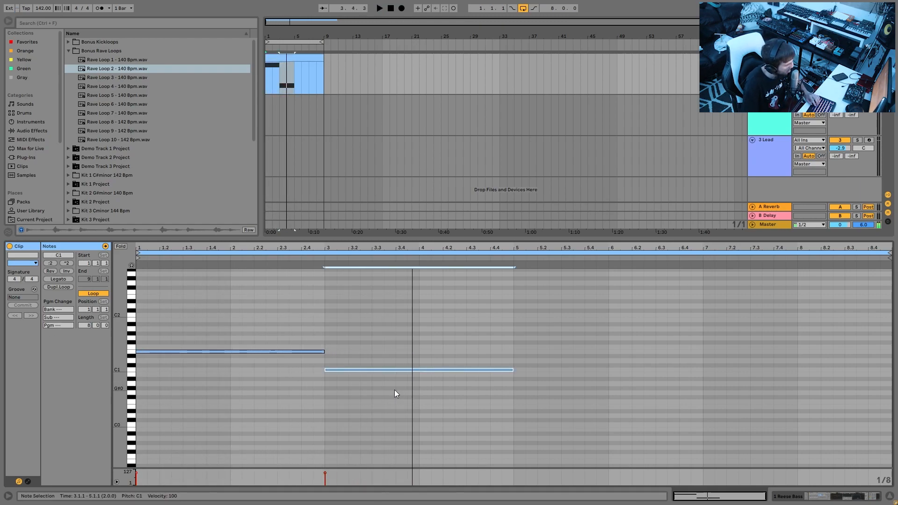
key(shift+Left)
key(shift+Left)
key(shift+Right)
key(shift+Right)
Step: Duplicate the one-bar C1 note to bar 4 and lower the copy to A0
key(ctrl+d)
key(Down)
key(Down)
key(Up)
key(Down)
key(Down)
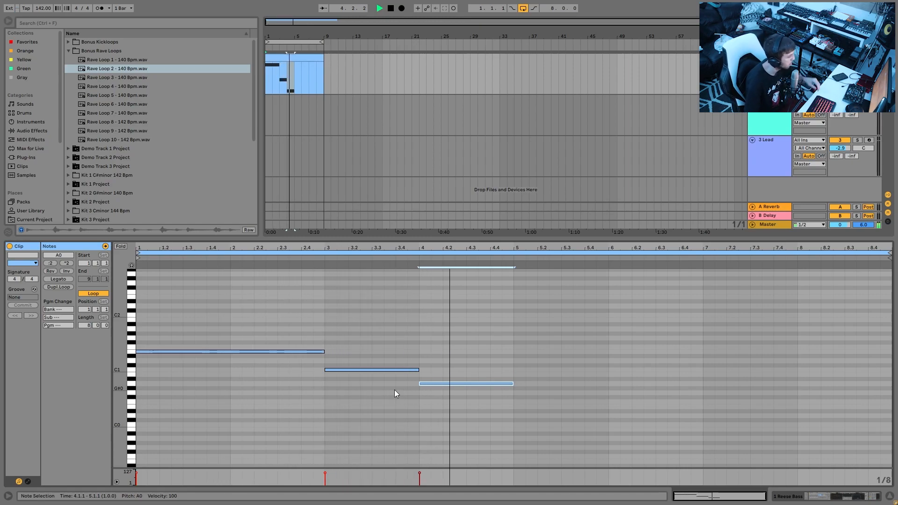
Step: Duplicate the whole four-bar bass pattern to fill bars 5 to 8
key(ctrl+a)
key(ctrl+d)
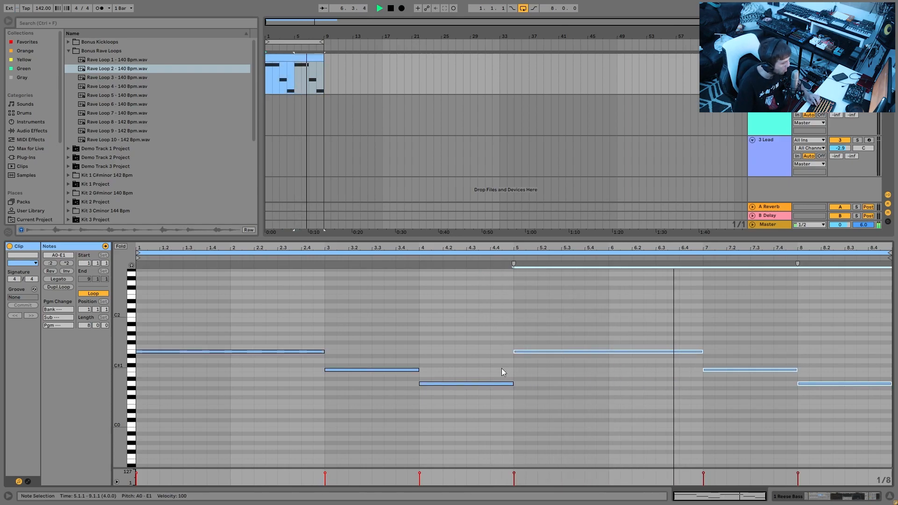
key(space)
Step: Shorten the first E1 note so that it ends at 2.3.3
click(253, 351)
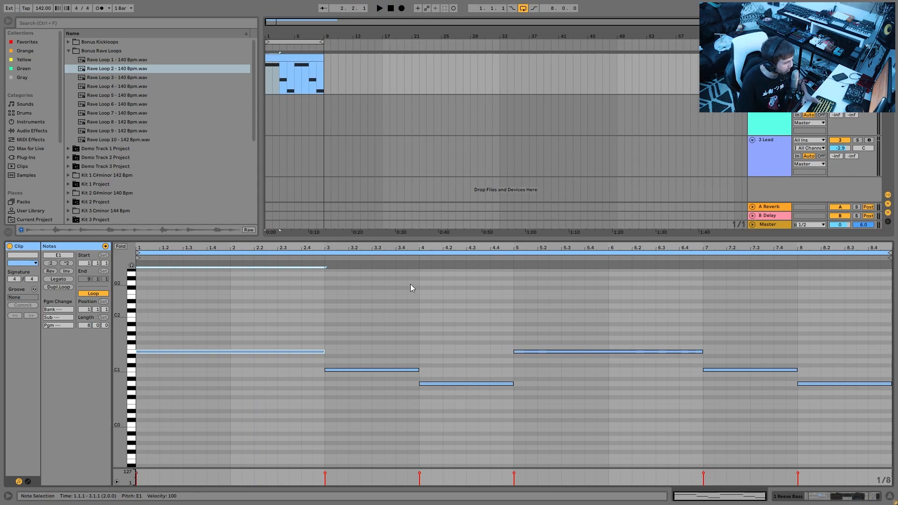
key(shift+Left)
key(shift+Left)
key(shift+Left)
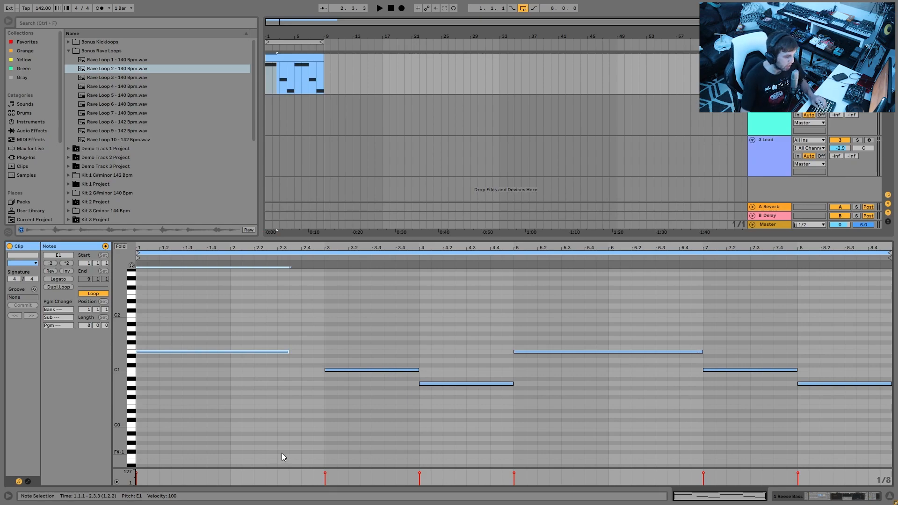
click(294, 337)
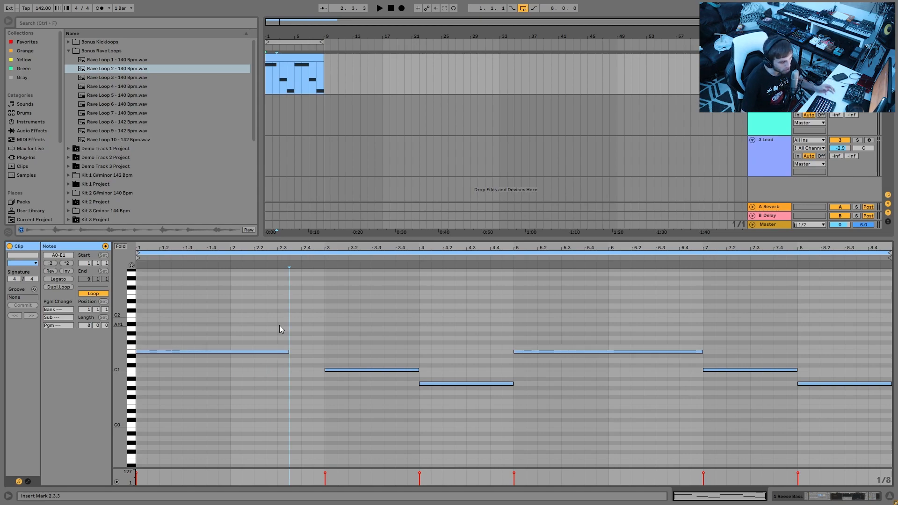
drag(271, 327, 252, 417)
drag(219, 333, 222, 411)
drag(331, 342, 337, 426)
drag(456, 343, 421, 386)
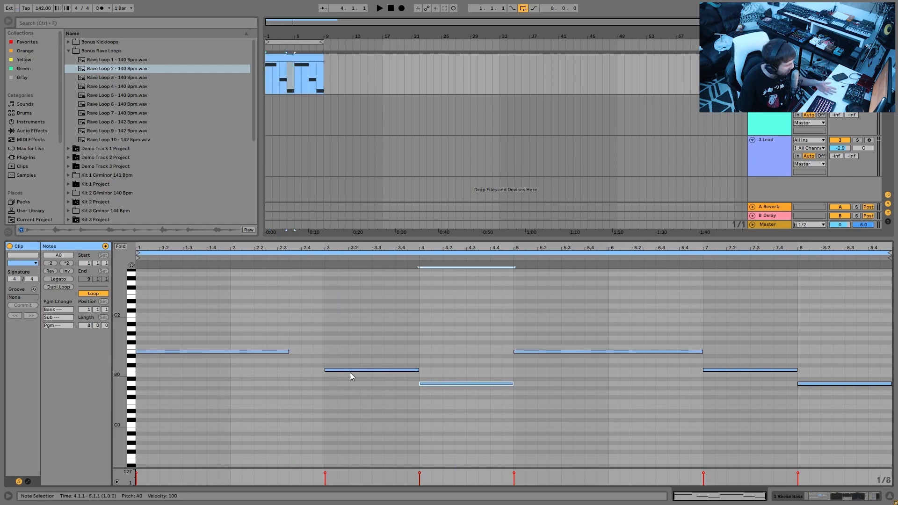
Step: Try a short G1 note at 2.3.3, right behind the first bass note, and delete it
double_click(294, 338)
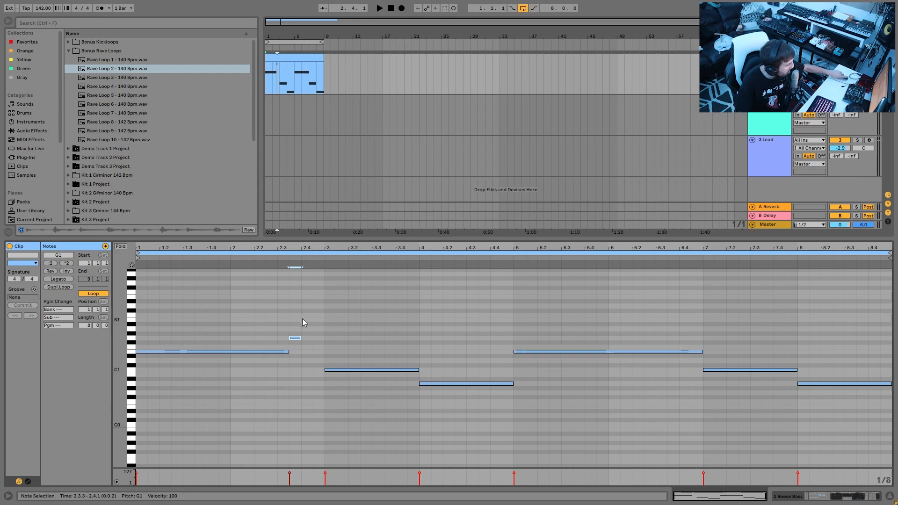
key(Delete)
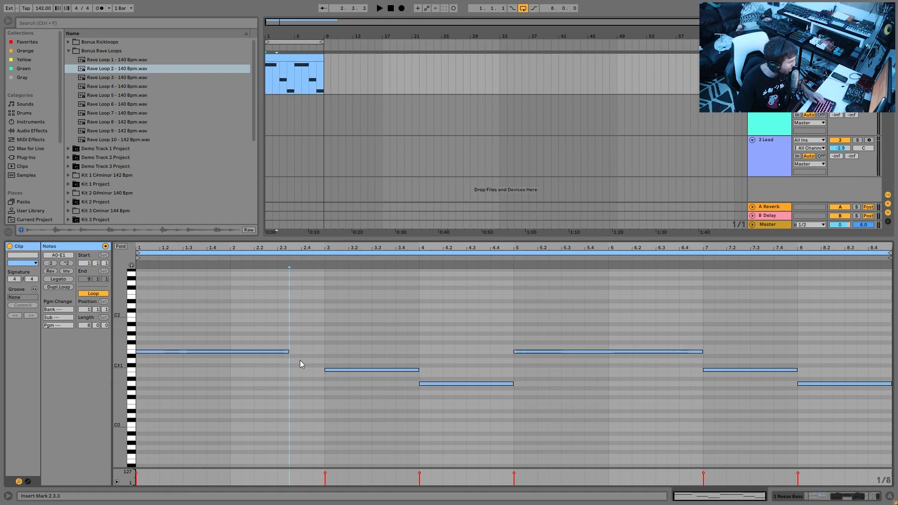
click(436, 383)
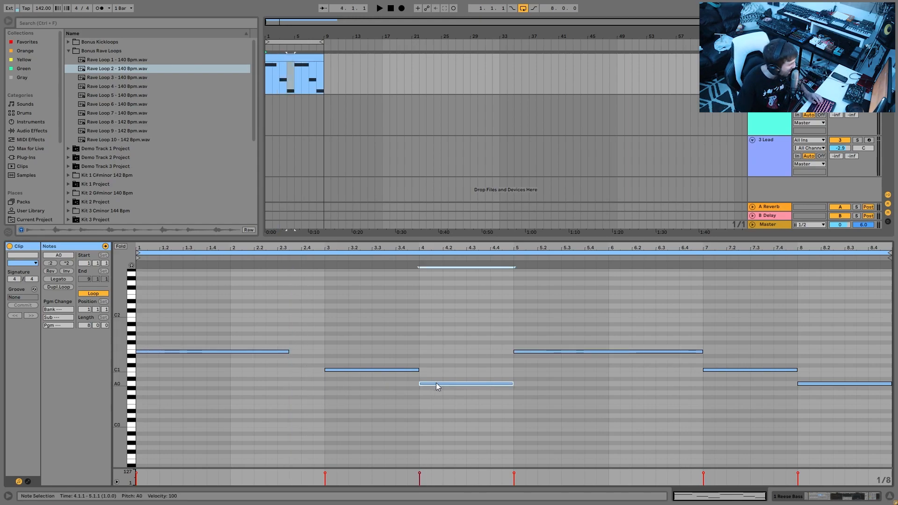
Step: Add an A1 note from 2.3.3 to 3.1.1 behind the first bass note and play the pattern
double_click(293, 330)
key(space)
key(shift+Right)
key(shift+Right)
key(space)
click(306, 312)
drag(306, 313, 307, 344)
drag(450, 355, 448, 413)
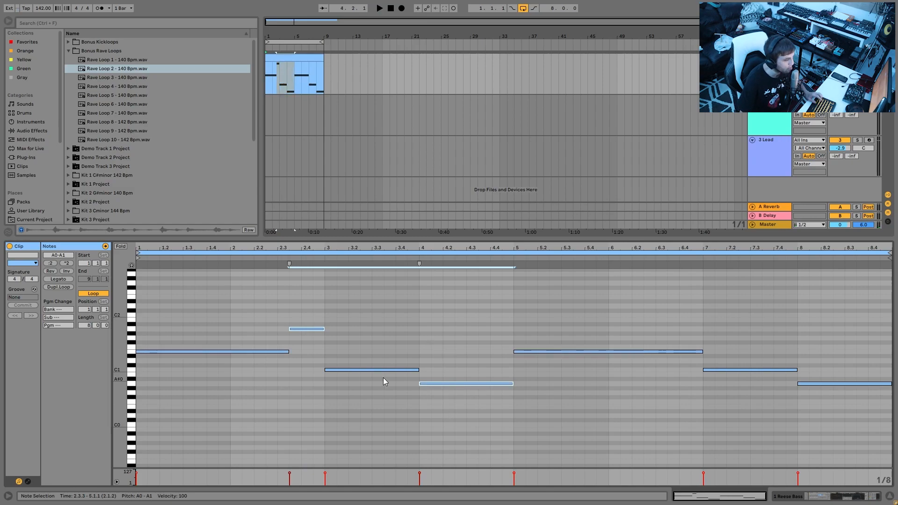
key(space)
click(220, 392)
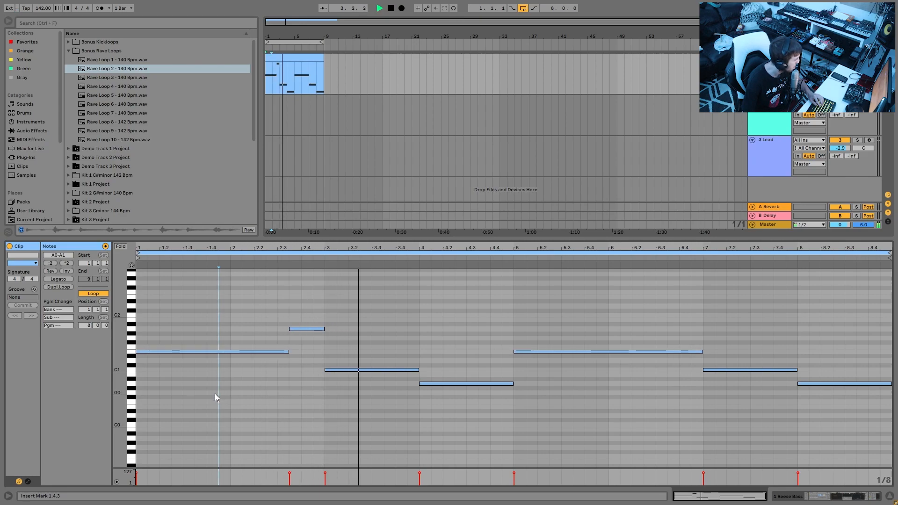
Step: Shorten the bar 4 A0 bass note to end at 4.4.1 and fill the gap up to bar 5 with an A-1 copy
click(456, 384)
key(space)
key(shift+Left)
key(shift+Left)
key(shift+Left)
key(shift+Right)
key(ctrl+d)
key(shift+Down)
key(shift+Left)
key(shift+Left)
key(shift+Left)
key(shift+Left)
Step: Replace the bass notes in bars 5 to 8 with a duplicate of the revised four-bar pattern and play it
drag(649, 327, 813, 437)
key(Delete)
key(ctrl+a)
key(ctrl+d)
key(space)
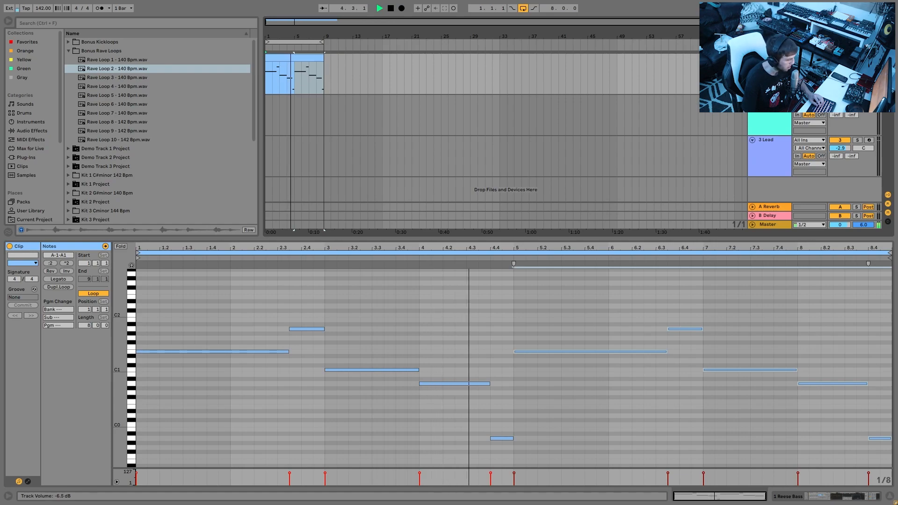
key(space)
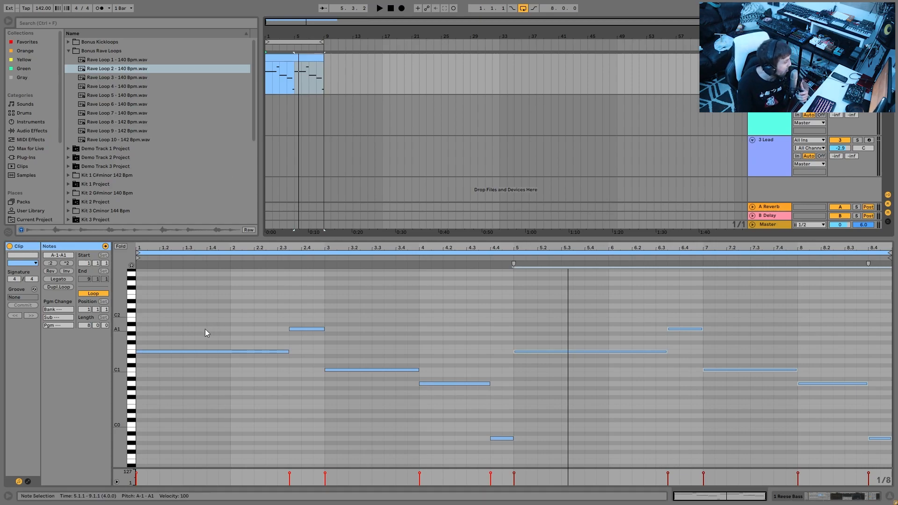
Step: Review the bass notes of bars 1 to 4 and play the pattern from the start
click(195, 351)
drag(363, 320, 355, 397)
click(452, 383)
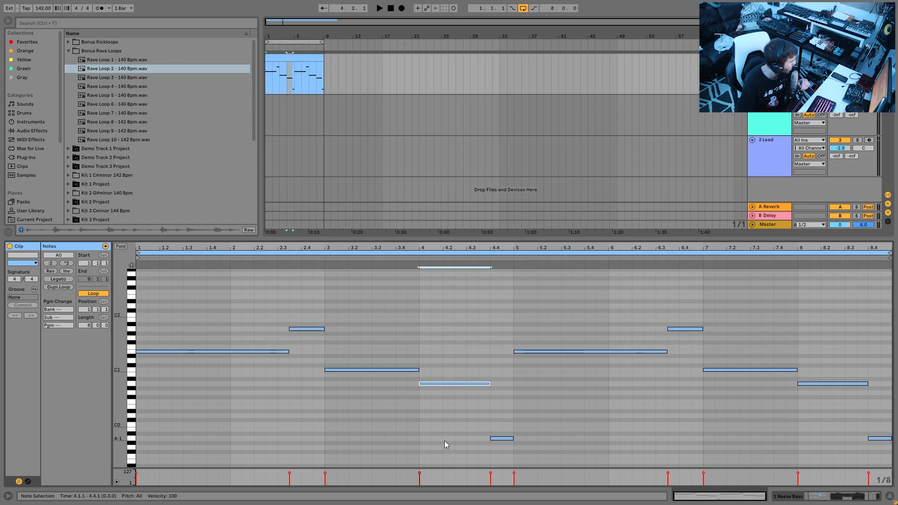
key(space)
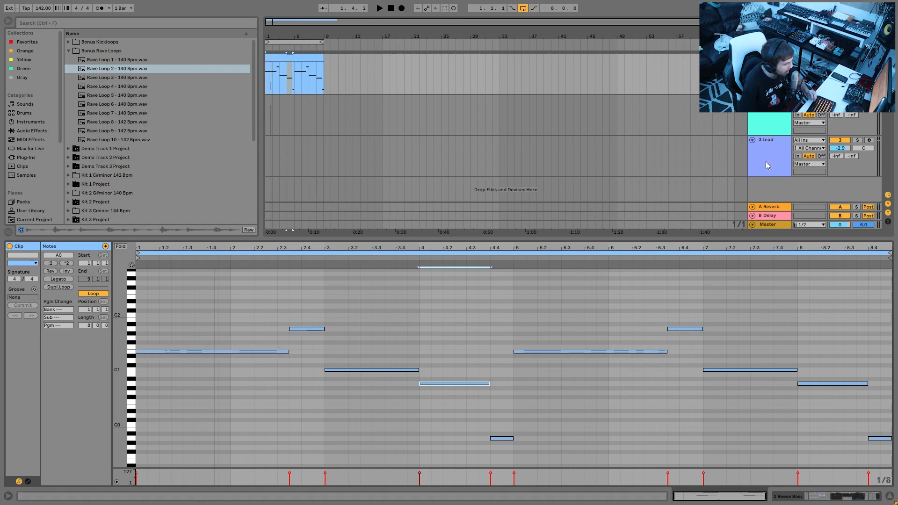
Step: Insert an empty eight-bar MIDI clip on the Pad track, aligned with the Reese Bass clip
click(764, 117)
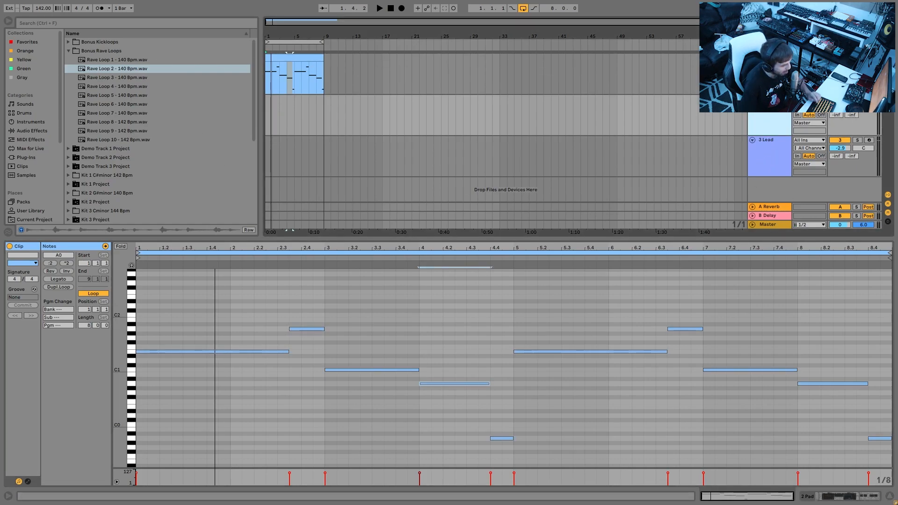
key(z)
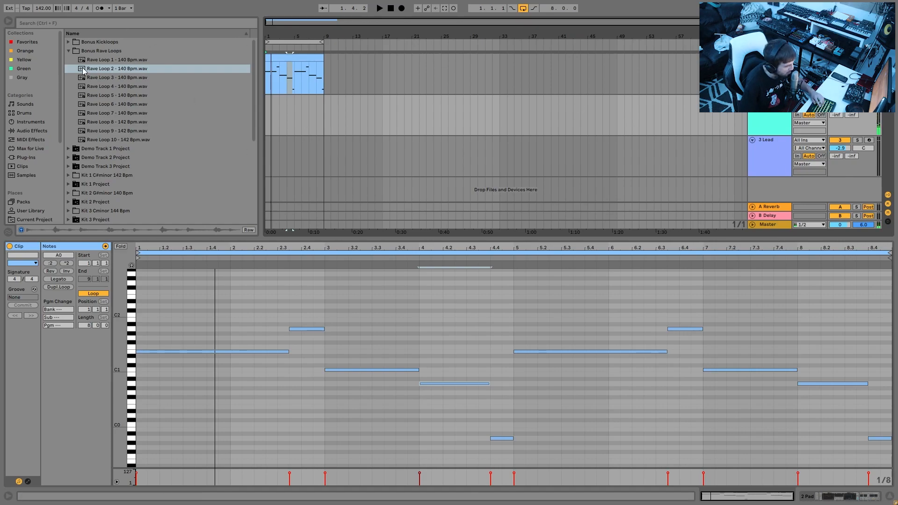
click(307, 69)
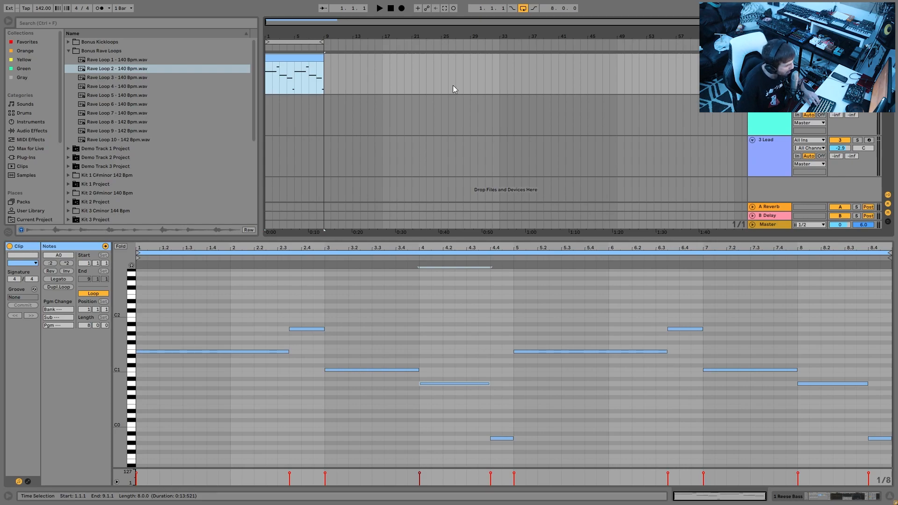
drag(326, 121, 255, 119)
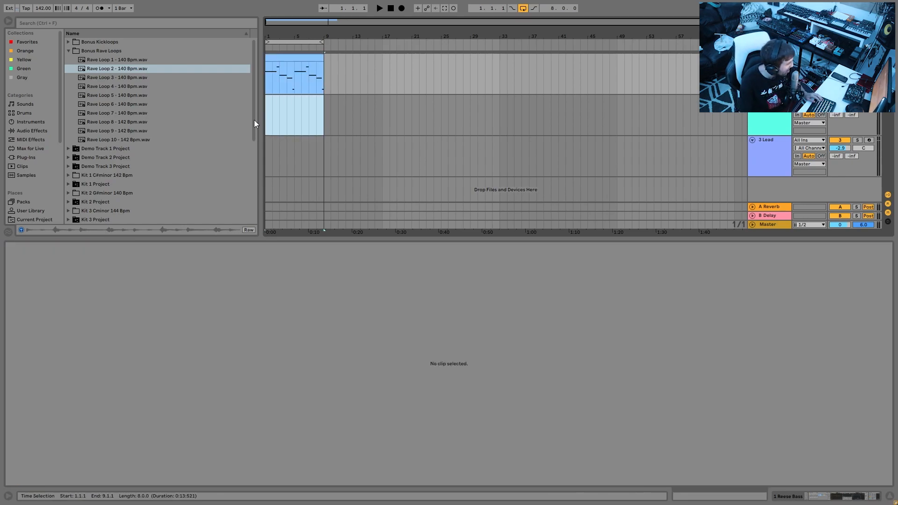
key(ctrl+shift+m)
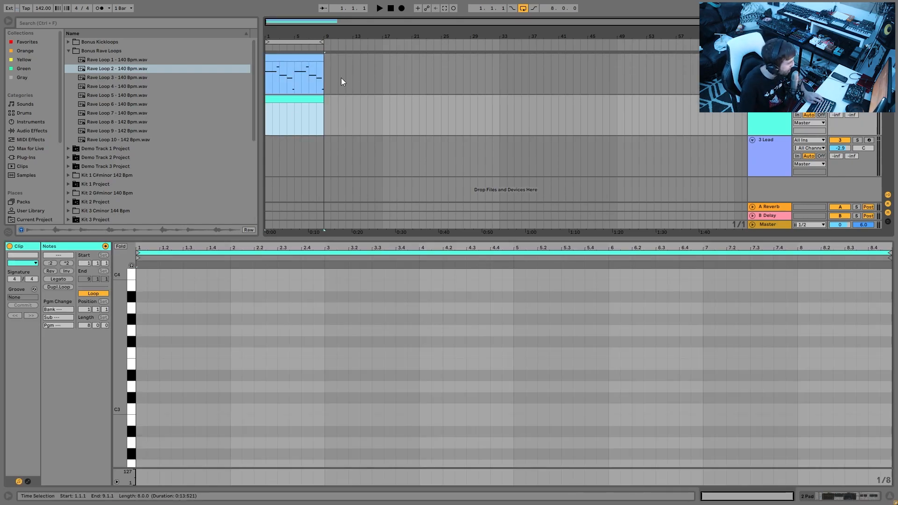
Step: Show the Reese Bass and Pad clips together in the note editor and make the Pad clip the editable one
shift+click(282, 69)
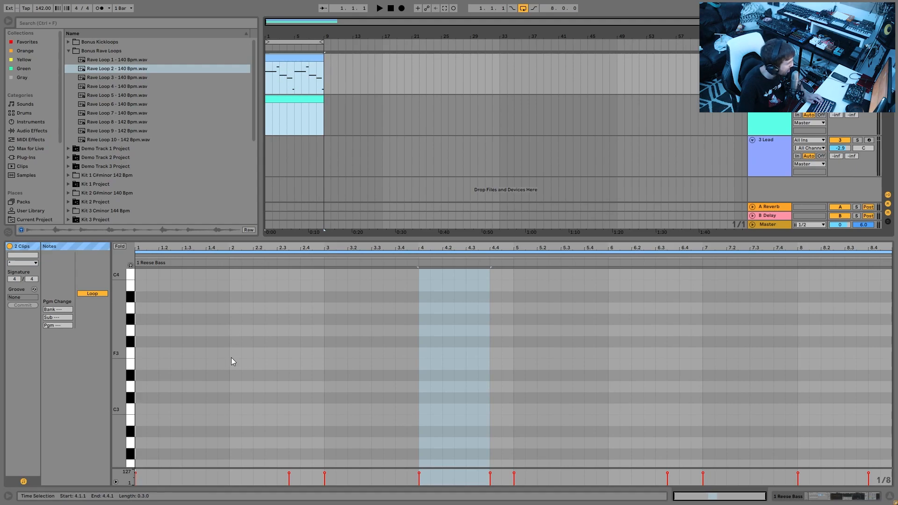
click(117, 323)
drag(119, 375, 75, 358)
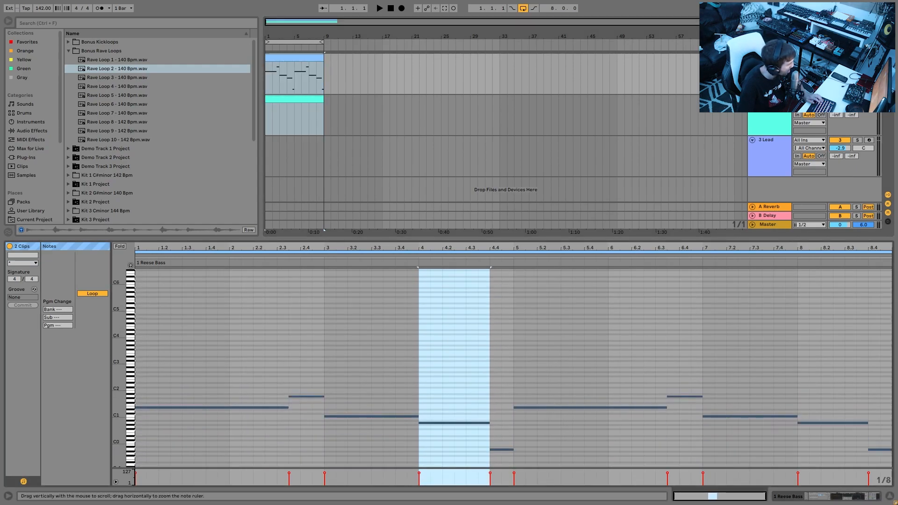
click(181, 367)
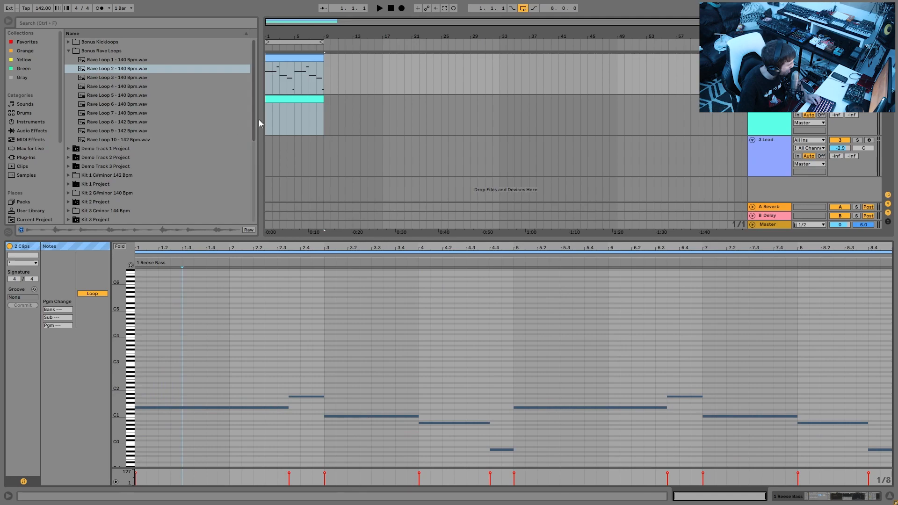
click(282, 99)
key(space)
key(space)
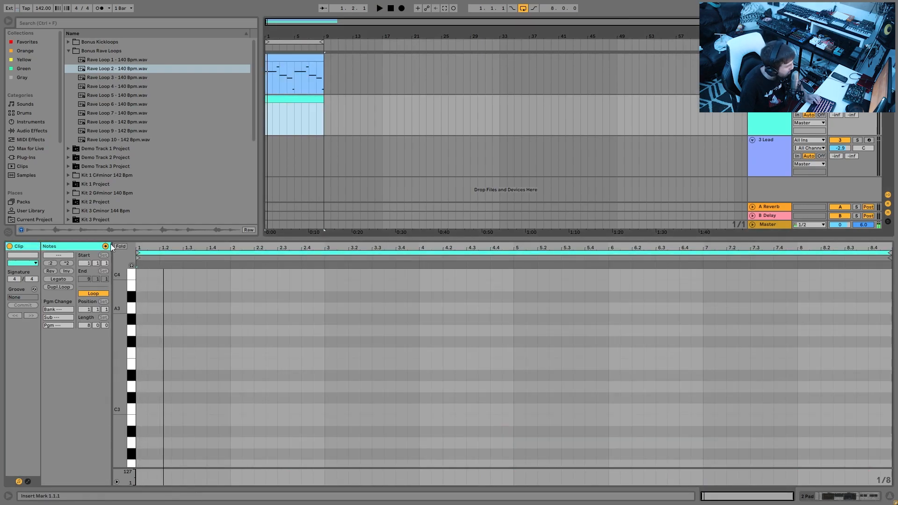
key(ctrl+a)
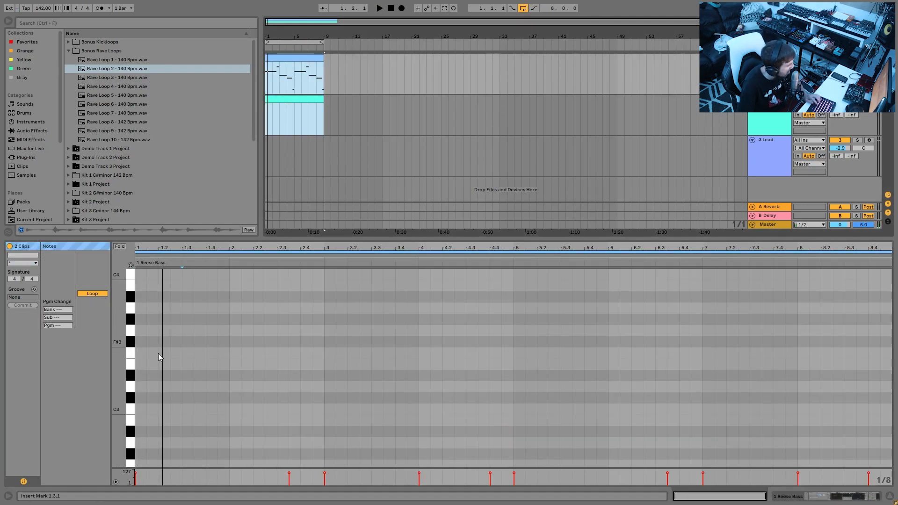
scroll(159, 354, down, 4)
drag(119, 369, 84, 369)
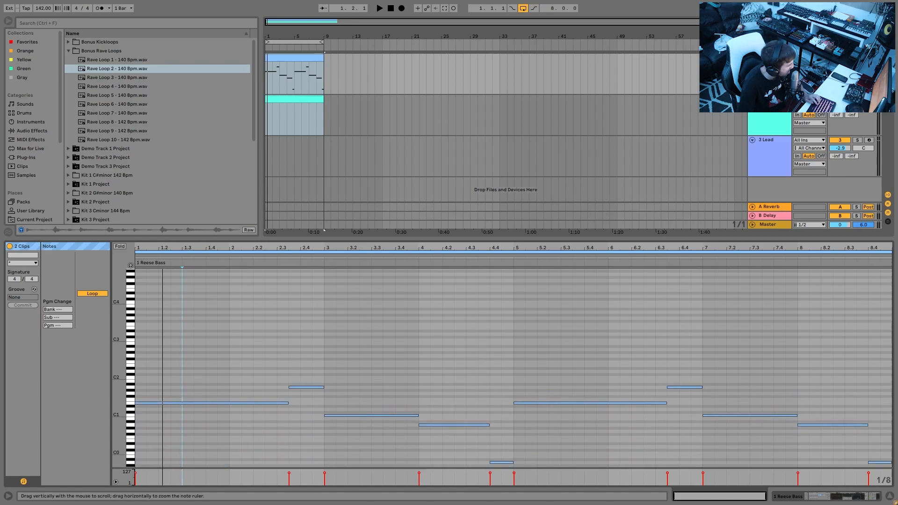
click(154, 256)
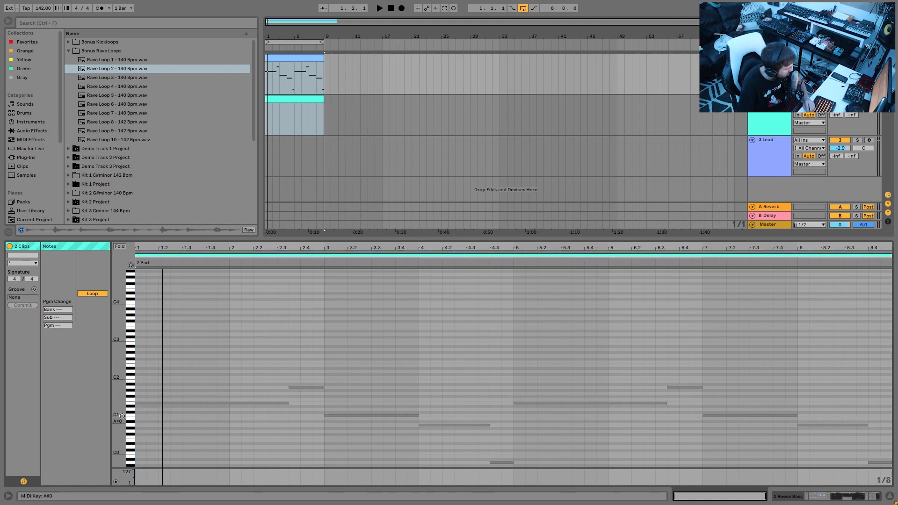
Step: Add a C4 note from 1.1.1 to 2.3.3 to the Pad clip, above the first bass note
double_click(142, 387)
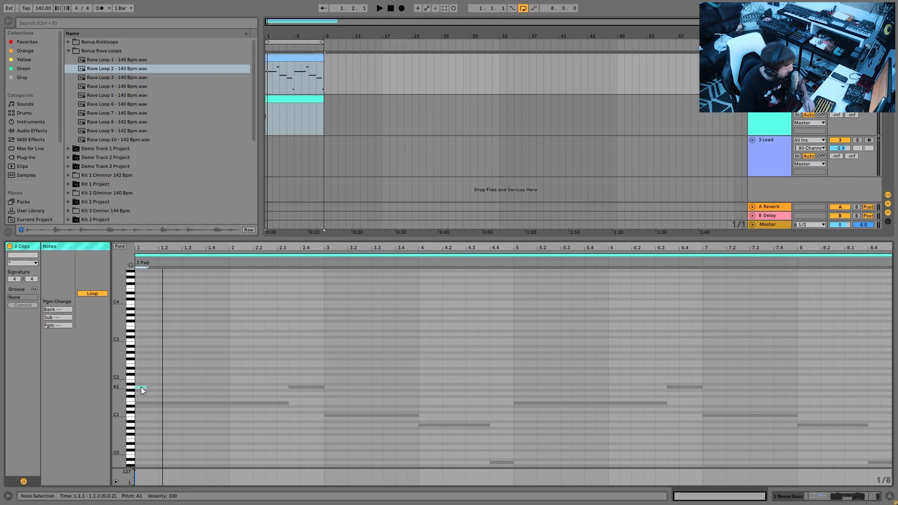
key(Up)
key(Up)
key(Up)
key(shift+Right)
key(shift+Right)
key(shift+Right)
key(shift+Right)
key(shift+Right)
key(shift+Right)
key(shift+Right)
key(shift+Right)
key(shift+Right)
key(shift+Right)
key(shift+Right)
key(shift+Right)
key(space)
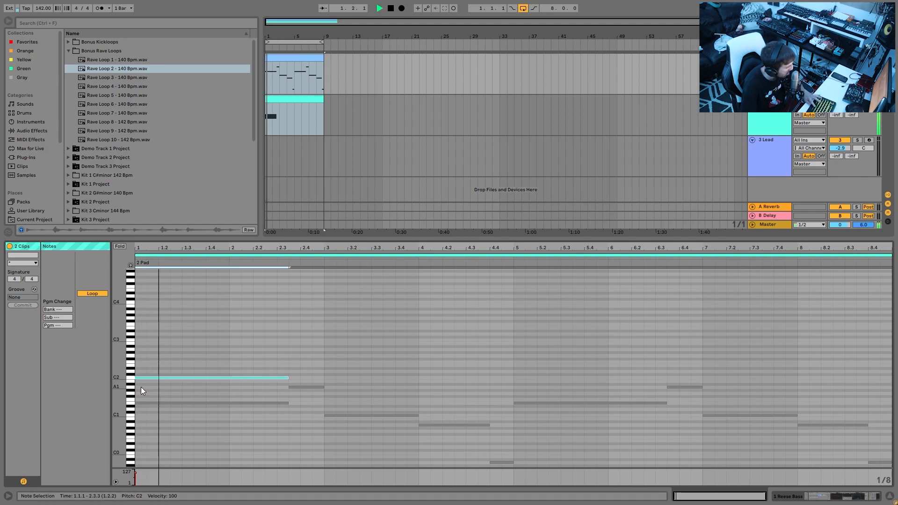
key(shift+Up)
key(shift+Up)
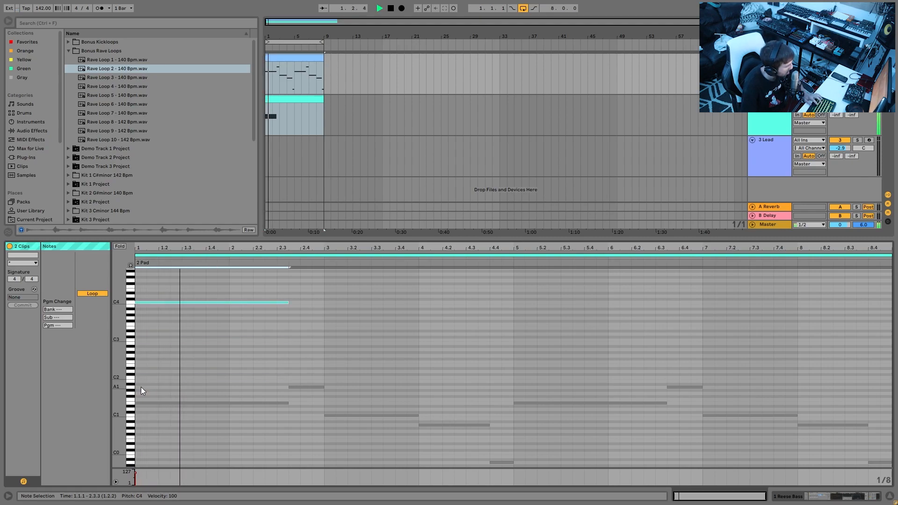
scroll(142, 386, up, 1)
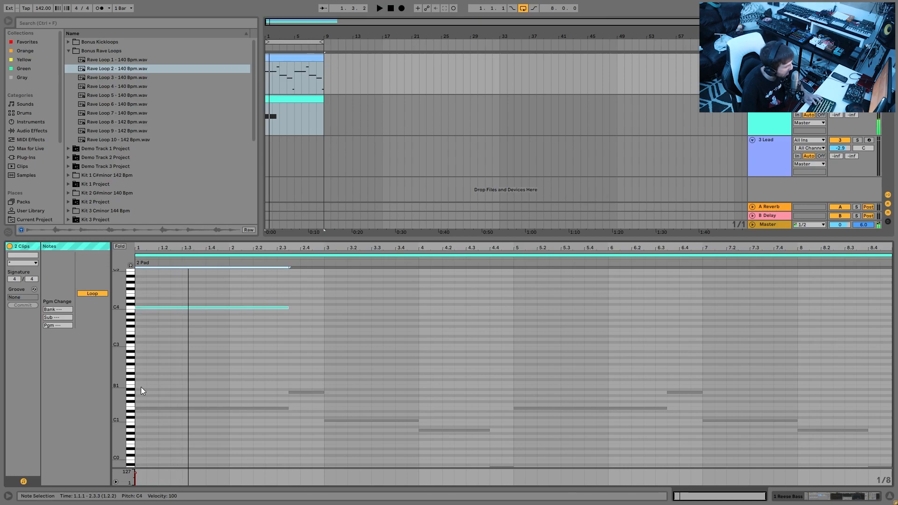
Step: Duplicate the C4 Pad note to 2.3.3, raise the copy to D4 and shorten it to end at bar 3
key(ctrl+d)
key(Up)
key(Up)
key(shift+Left)
key(shift+Left)
key(shift+Left)
key(shift+Left)
key(shift+Left)
key(shift+Left)
key(shift+Left)
key(shift+Left)
key(shift+Left)
key(shift+Left)
Step: Duplicate the D4 Pad note to bar 3, lower the copy to B3 and lengthen it to one bar
key(ctrl+d)
key(Down)
key(Down)
key(Down)
key(shift+Right)
key(shift+Right)
key(shift+Right)
key(shift+Right)
key(shift+Right)
key(shift+Right)
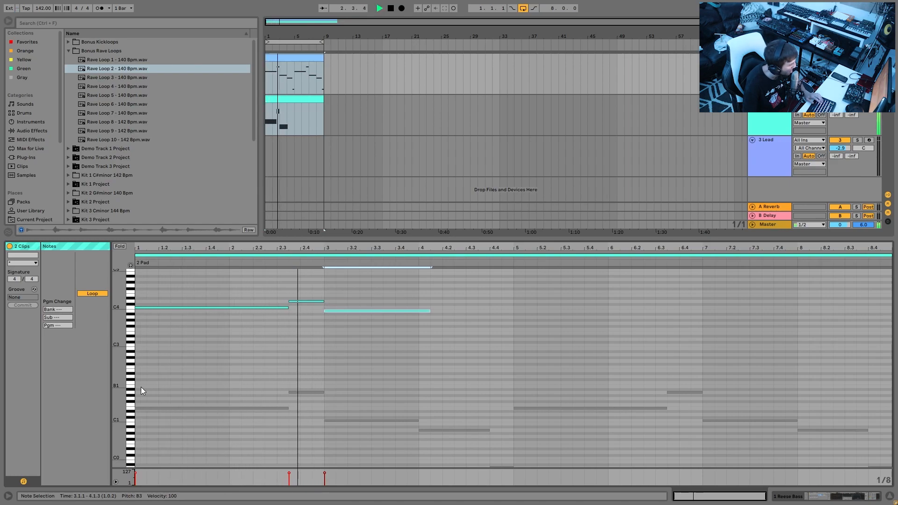
key(shift+Left)
key(shift+Left)
Step: Duplicate the B3 Pad note to bar 4, lower the copy to A3 and play the loop
key(ctrl+d)
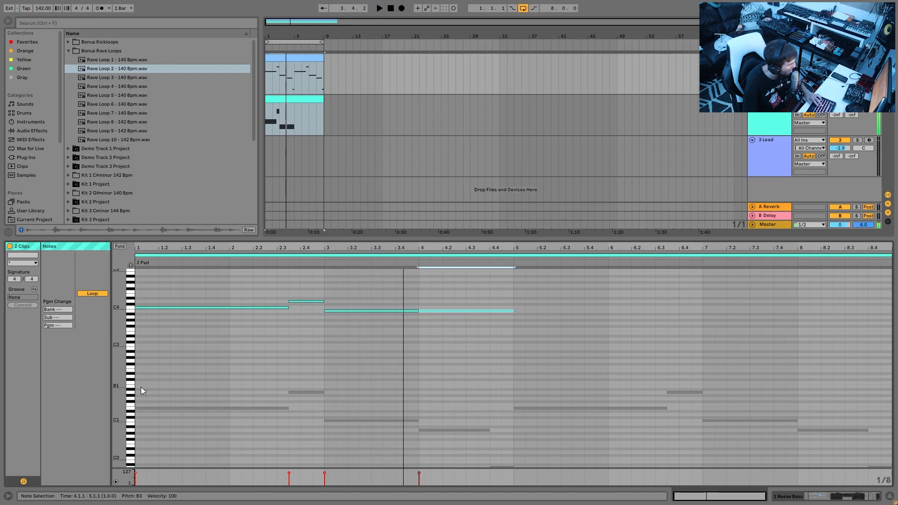
key(Down)
key(Down)
key(space)
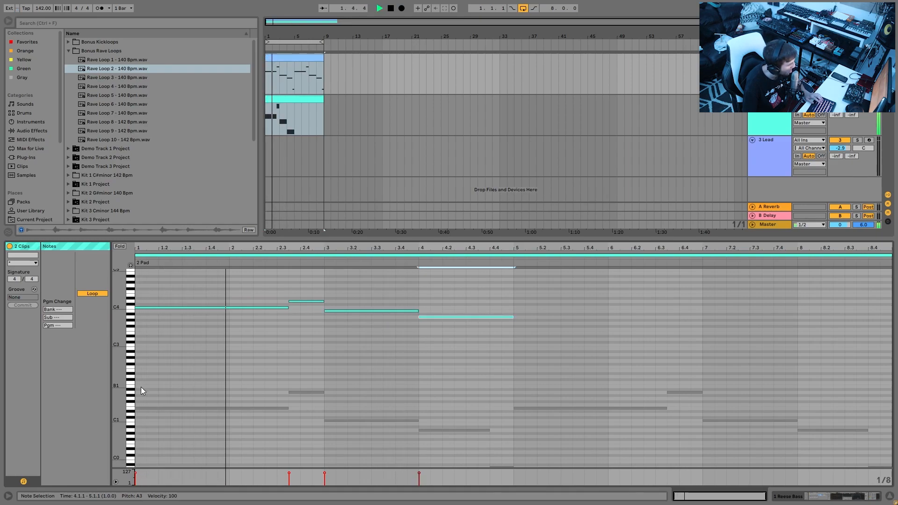
Step: Try the bar 4 Pad note at G3 during playback and return it to A3
key(Down)
key(Down)
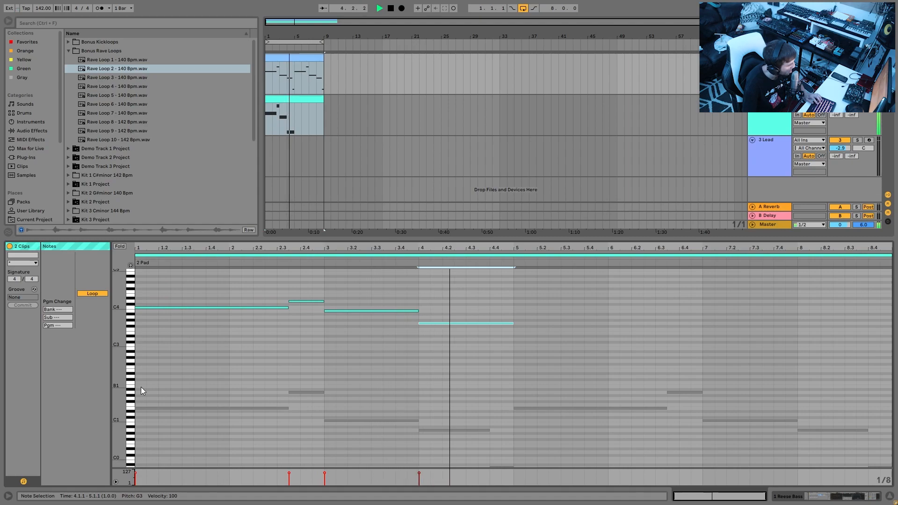
key(Up)
key(Up)
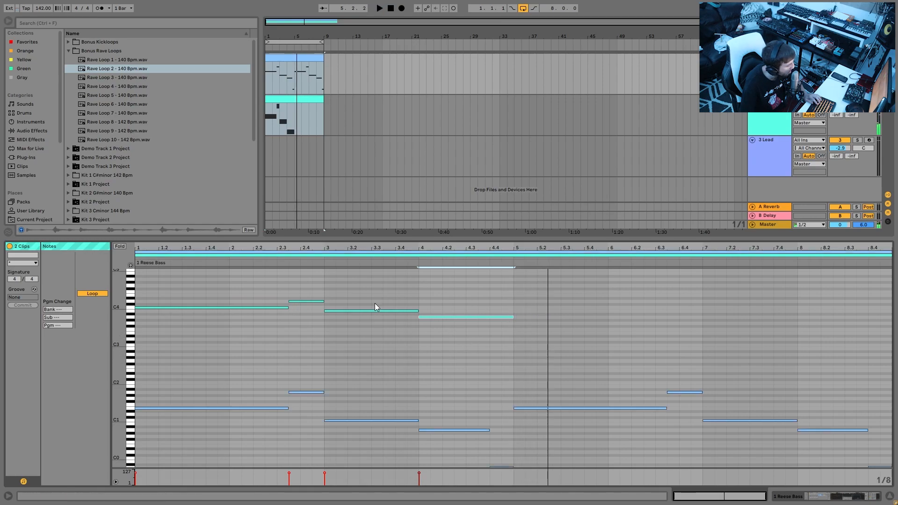
Step: Go through the Pad notes of bars 1 to 4 in turn and enable note preview in the editor
click(235, 307)
drag(294, 294, 309, 341)
drag(349, 292, 343, 351)
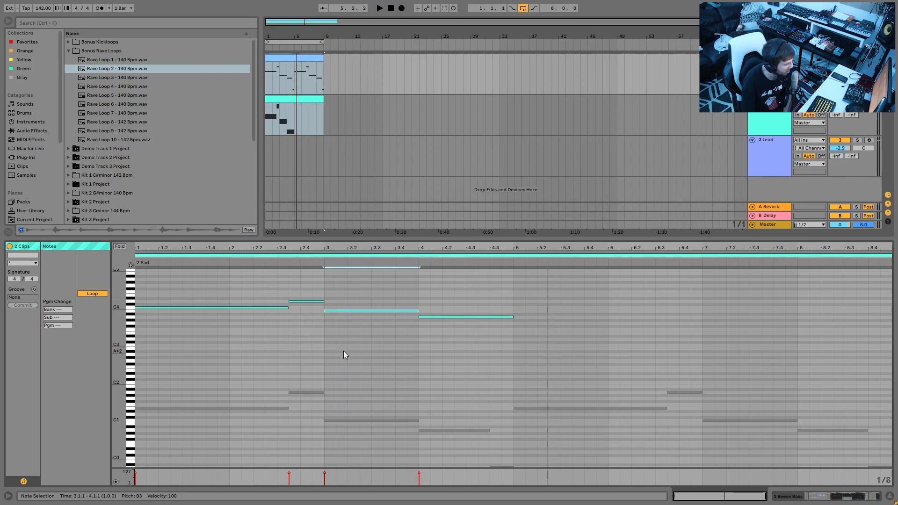
drag(448, 291, 439, 346)
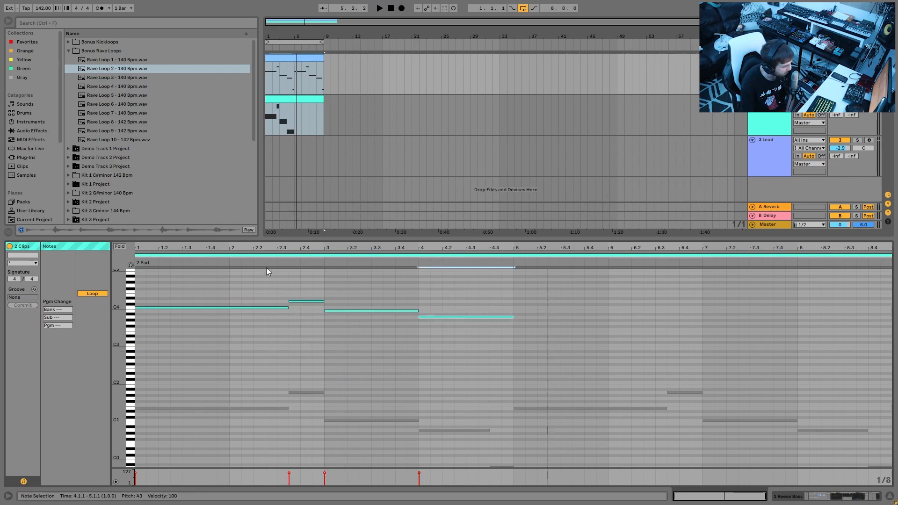
click(131, 265)
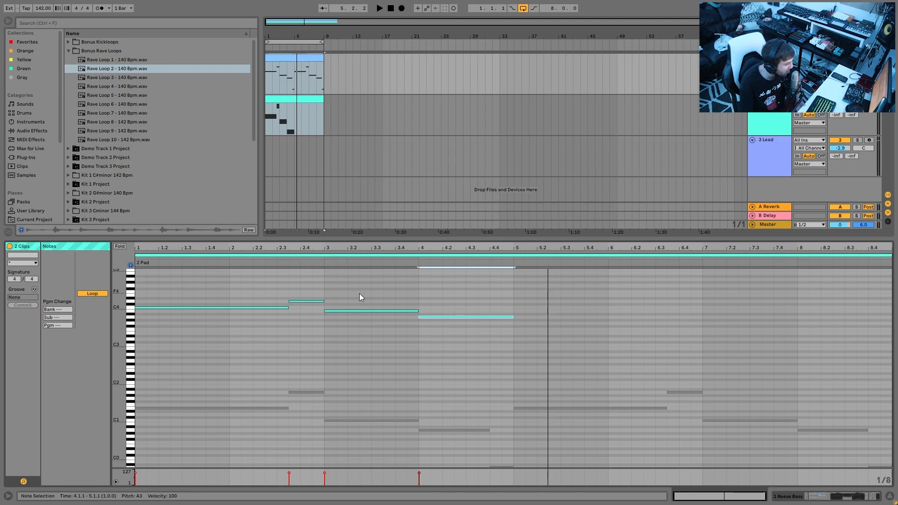
Step: Listen to the bass notes of bars 1 to 4 one after another for comparison with the Pad line
click(304, 53)
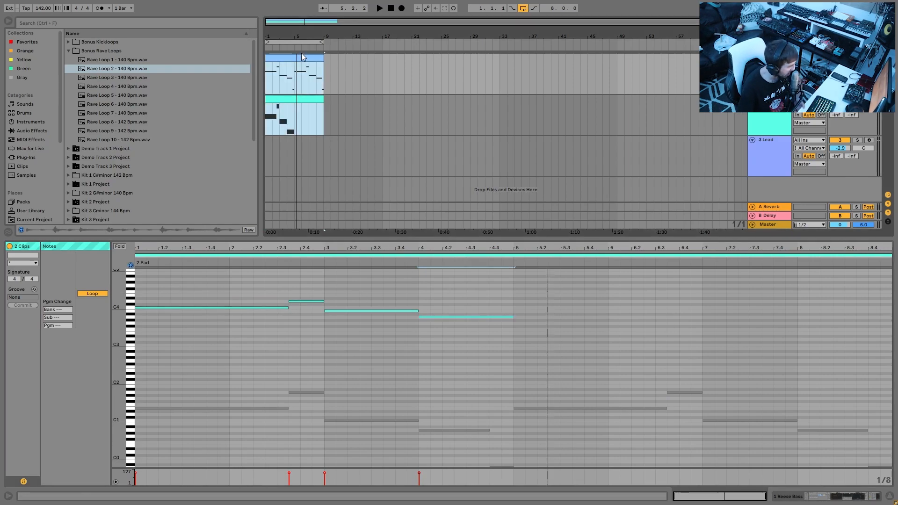
click(215, 409)
drag(221, 314, 253, 414)
drag(353, 341, 350, 396)
drag(439, 358, 437, 403)
Step: Open the Pad clip by itself and examine its C4, D4 and B3 notes by selecting them
click(288, 108)
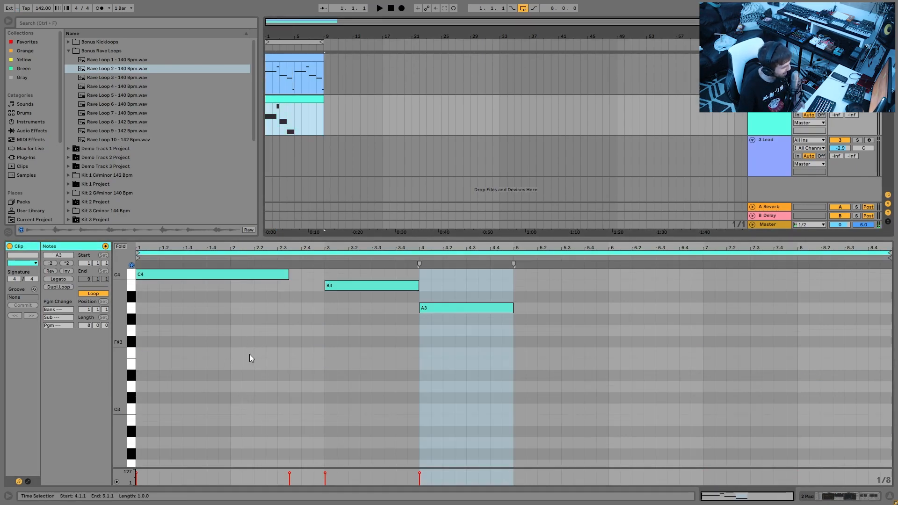
scroll(255, 358, up, 4)
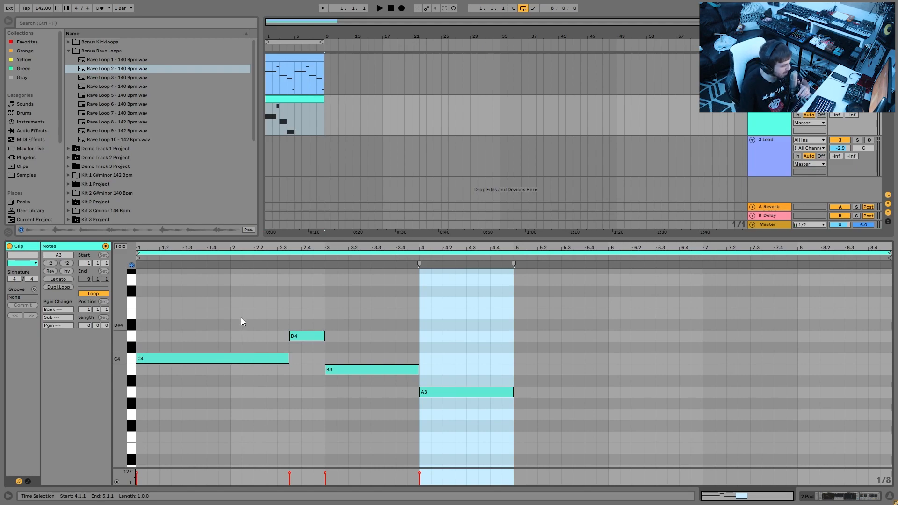
drag(223, 322, 213, 392)
click(350, 370)
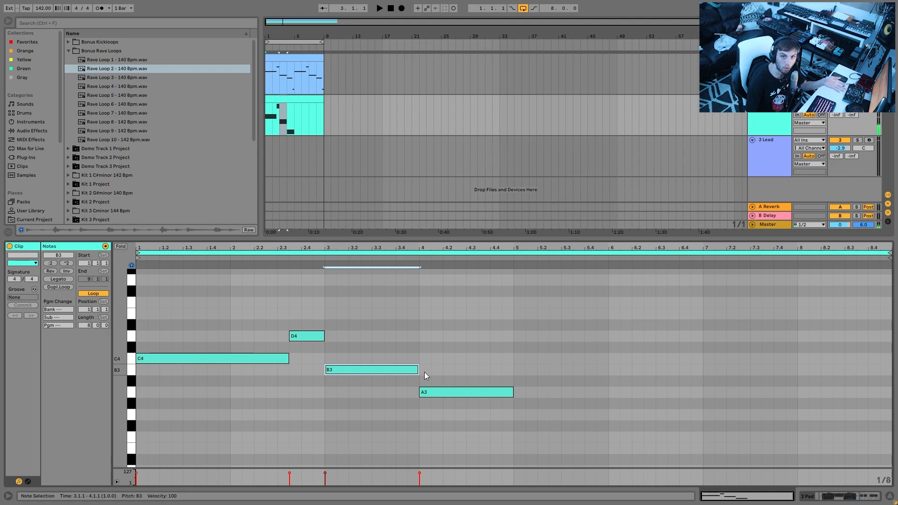
drag(245, 424, 346, 282)
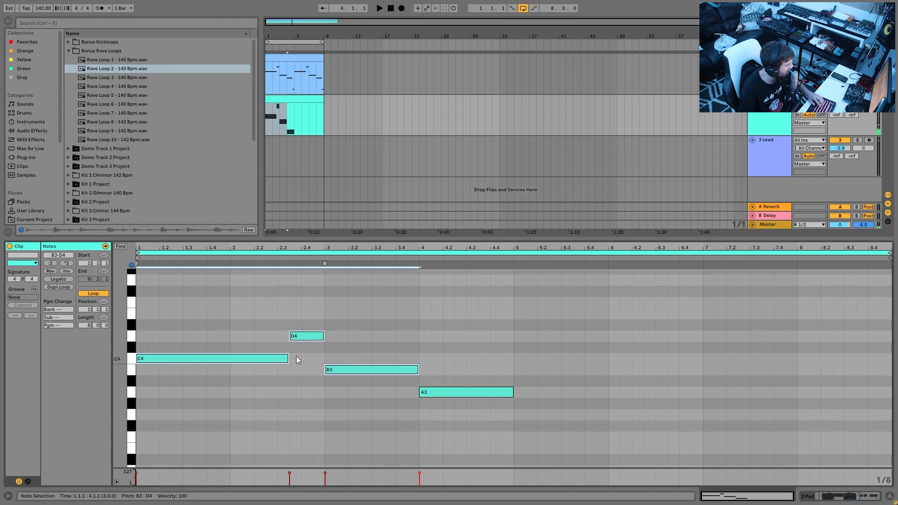
Step: Try raising the Pad's D4 note in bar 2 to G4 and the B3 note in bar 3 to A4
click(309, 335)
key(Up)
key(Up)
key(Up)
key(Up)
key(Up)
click(341, 369)
key(Up)
key(Up)
key(Up)
key(Up)
key(Up)
key(Up)
key(Up)
key(Up)
key(Up)
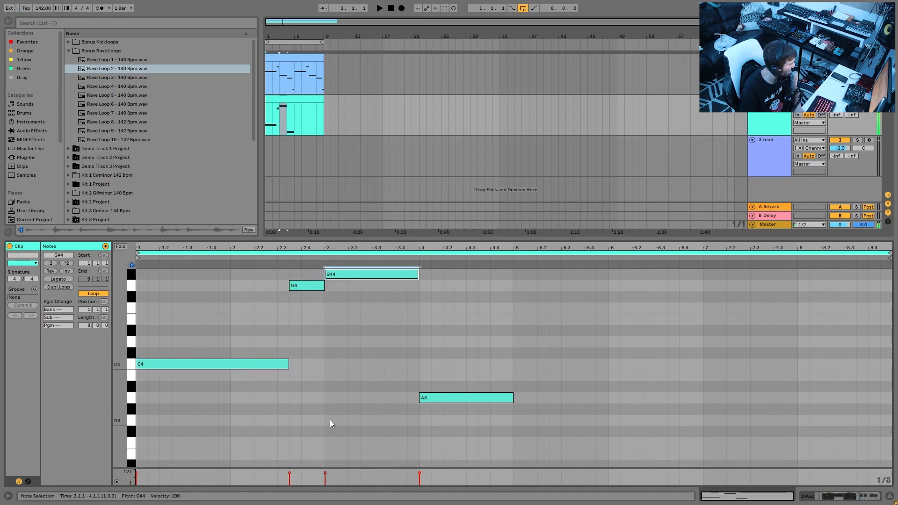
key(Up)
click(293, 333)
drag(293, 330, 338, 251)
click(445, 409)
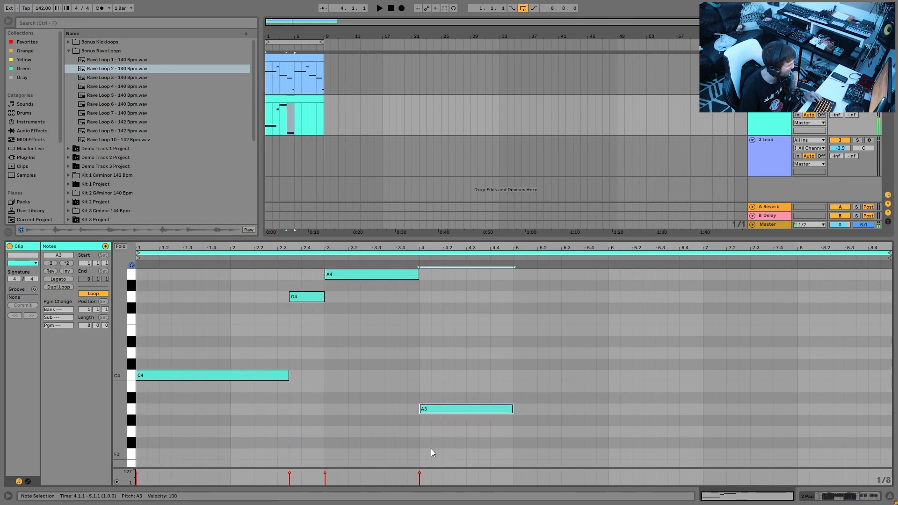
Step: Undo the pitch changes to the Pad notes in bars 2 and 3
key(ctrl+z)
key(ctrl+z)
key(ctrl+z)
key(ctrl+z)
key(ctrl+z)
key(ctrl+z)
key(ctrl+z)
key(ctrl+z)
key(ctrl+z)
key(ctrl+z)
key(ctrl+z)
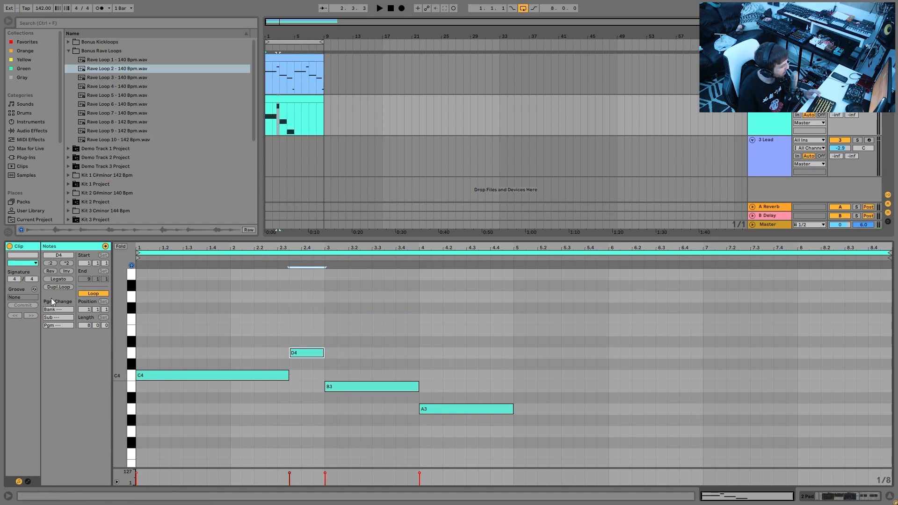
Step: Start playback and add an E4 note at bar 5 of the Pad clip, extending it to 6.3.3
key(space)
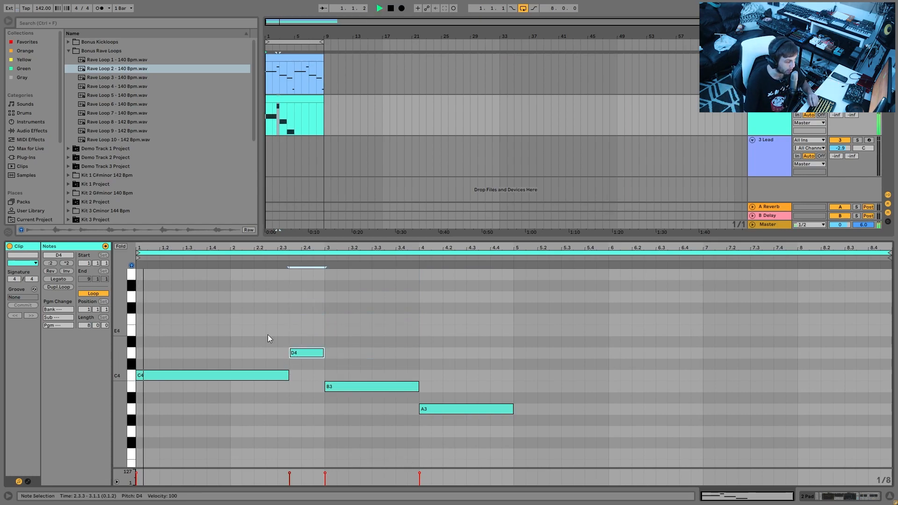
double_click(518, 331)
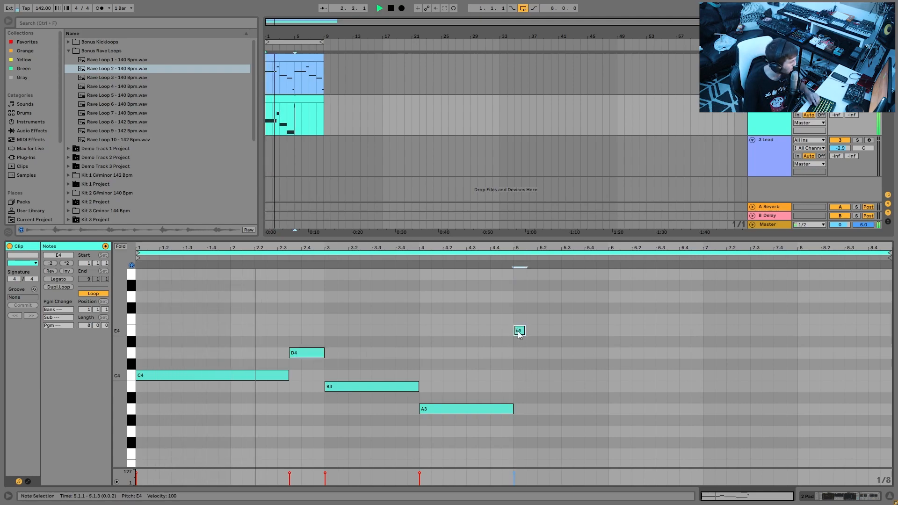
key(shift+Right)
key(shift+Right)
key(shift+Right)
key(shift+Right)
key(shift+Right)
key(shift+Right)
key(shift+Right)
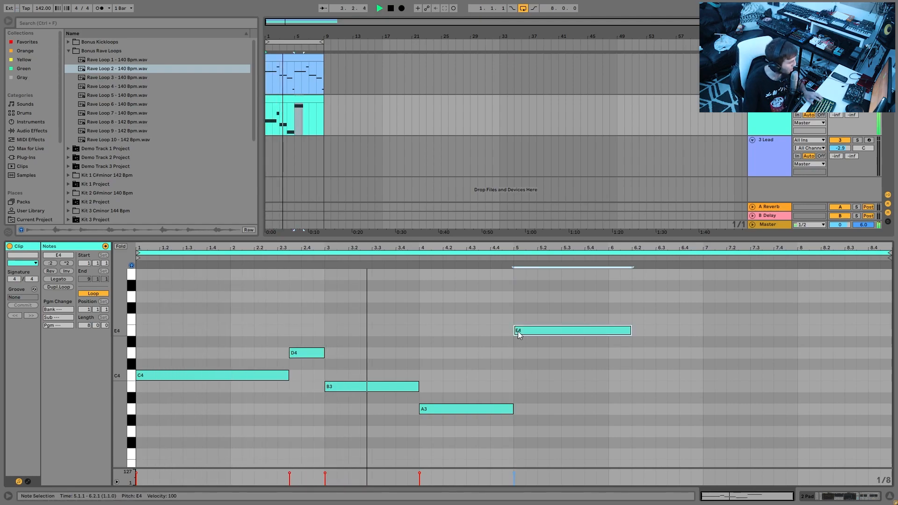
key(shift+Left)
key(shift+Left)
key(shift+Right)
key(shift+Right)
key(shift+Right)
key(shift+Right)
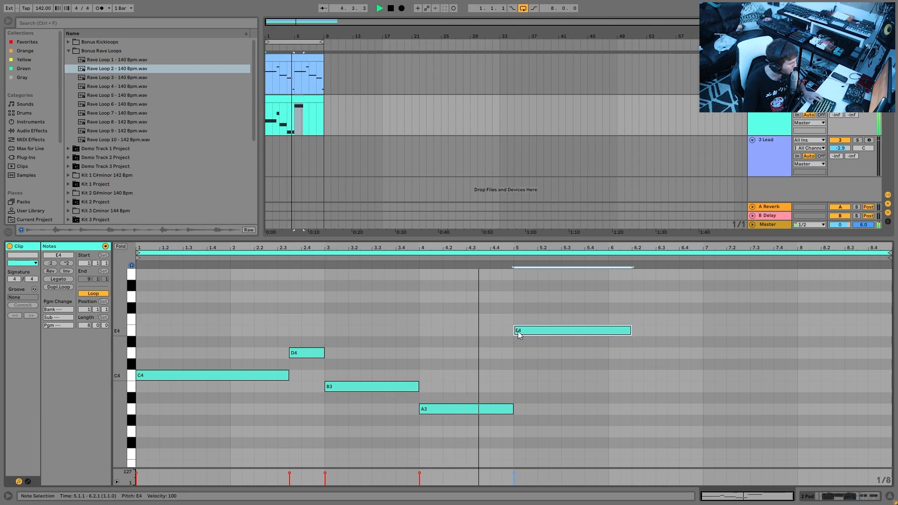
Step: Duplicate the E4 note, raise the copy to F4 and shorten it so it ends at bar 7
key(ctrl+d)
key(Up)
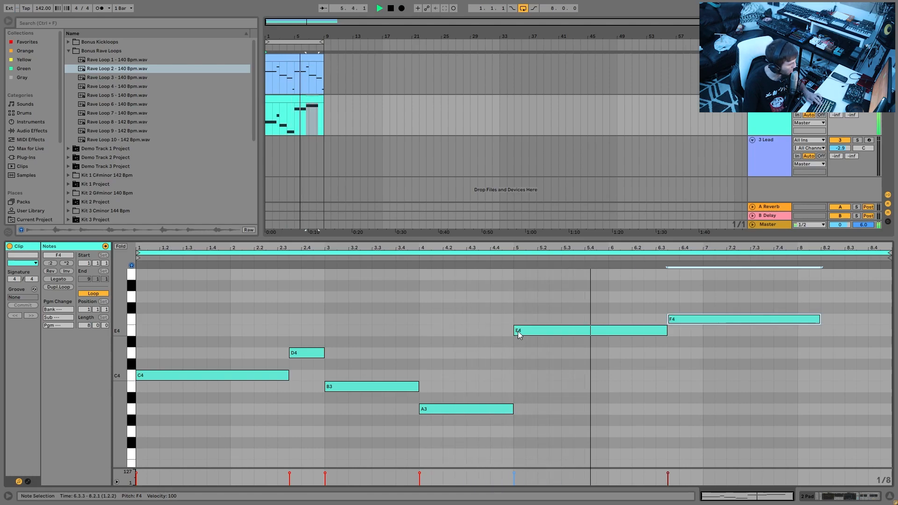
key(shift+Left)
key(shift+Left)
key(shift+Left)
key(shift+Left)
key(shift+Left)
key(shift+Left)
key(shift+Left)
key(shift+Left)
key(shift+Left)
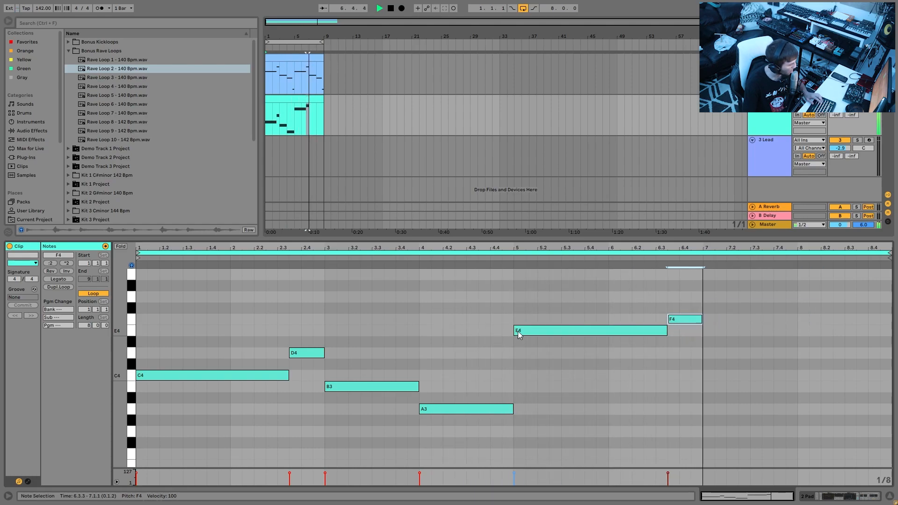
Step: Duplicate the F4 note to bar 7, lower the copy to C4 and lengthen it to fill the bar
key(ctrl+d)
key(Down)
key(Down)
key(Down)
key(Down)
key(Down)
key(Down)
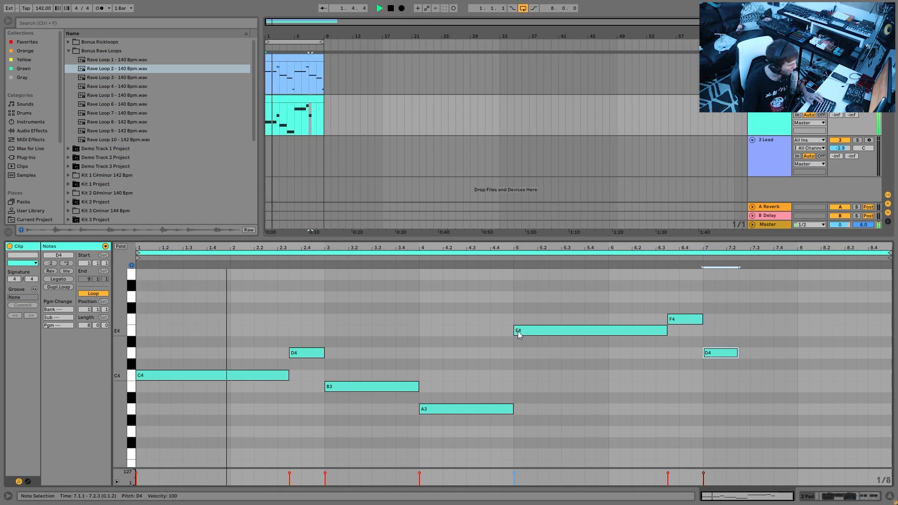
key(Up)
key(shift+Right)
key(shift+Right)
key(shift+Right)
key(shift+Right)
key(shift+Right)
key(shift+Right)
key(shift+Left)
Step: Fill bar 8 with a half-bar B3 note followed by a half-bar A3 note, using duplicates of the bar 7 note
key(ctrl+d)
key(Down)
key(shift+Left)
key(shift+Left)
key(shift+Left)
key(shift+Left)
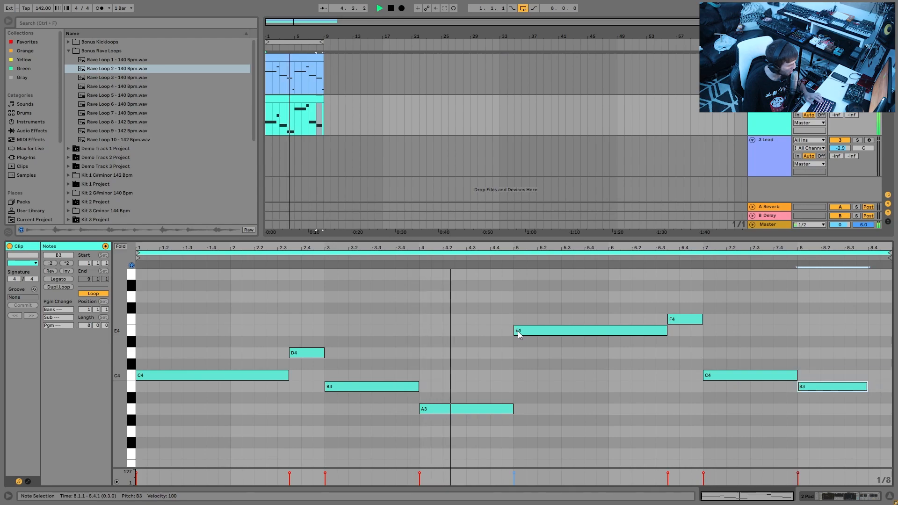
key(ctrl+d)
key(Down)
key(Down)
click(642, 386)
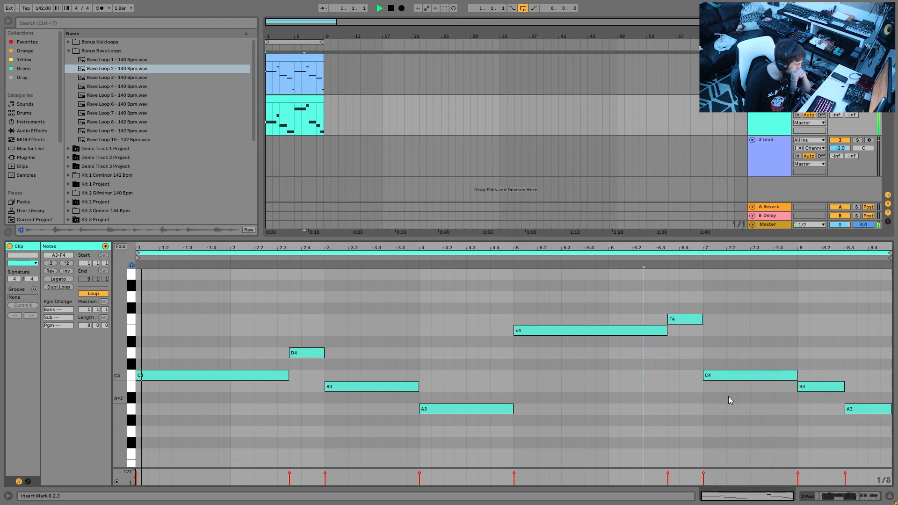
Step: Delete the final A3 note and lengthen the B3 note to fill bar 8
double_click(857, 409)
click(825, 388)
key(space)
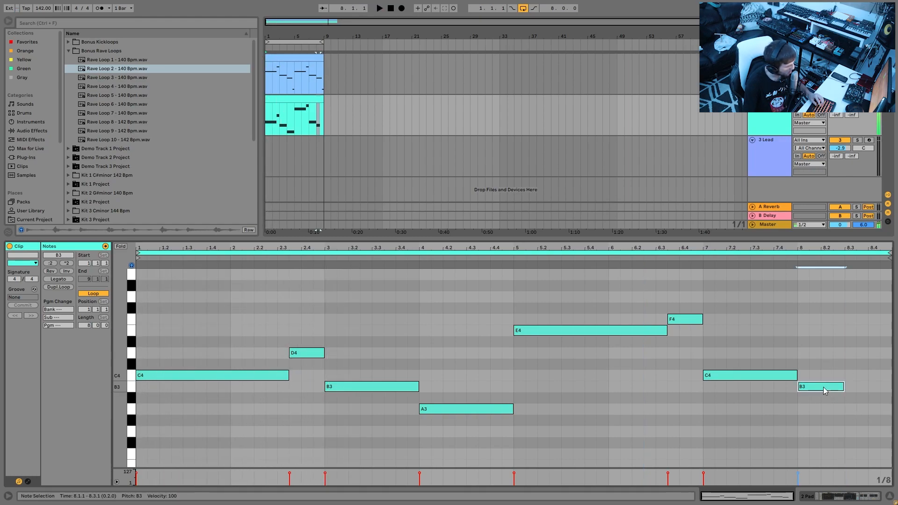
key(shift+Right)
key(shift+Right)
key(shift+Right)
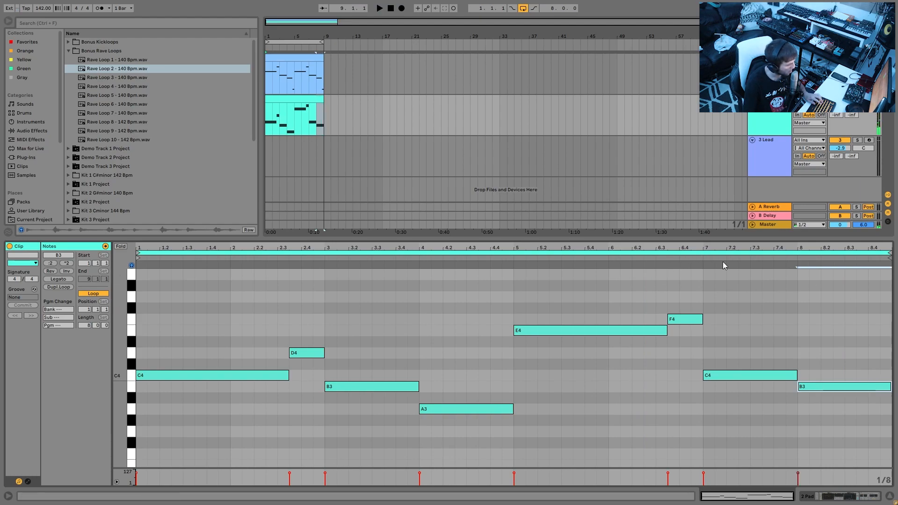
Step: Lower the bar 7 note to A3 and play the second half of the Pad pattern
drag(752, 329, 753, 411)
key(Down)
key(Down)
key(Down)
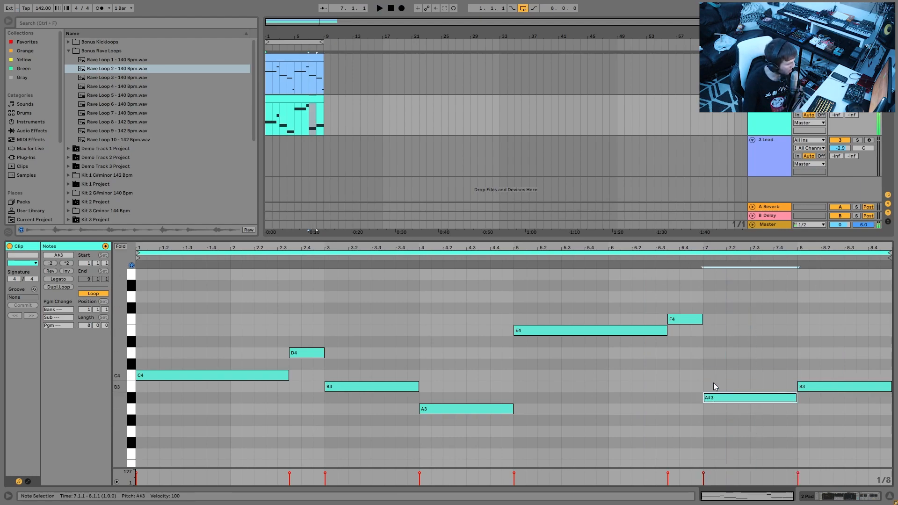
click(597, 262)
key(space)
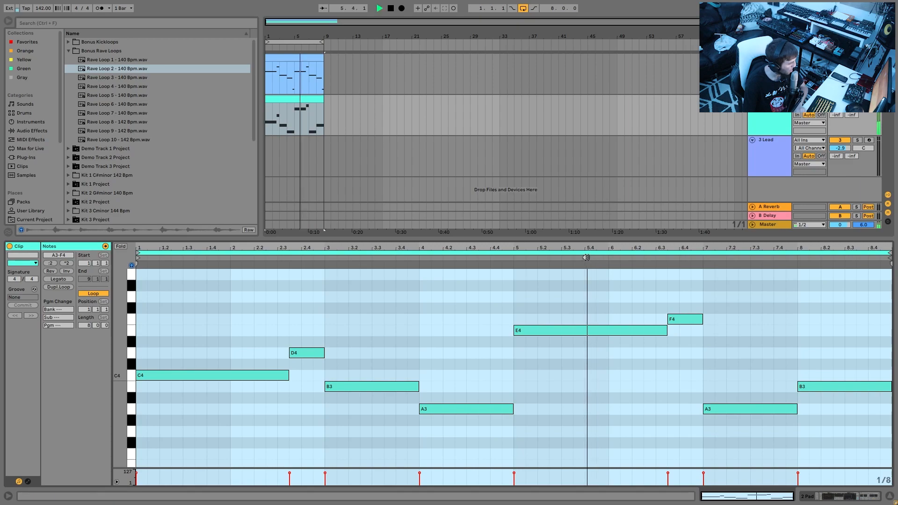
click(644, 340)
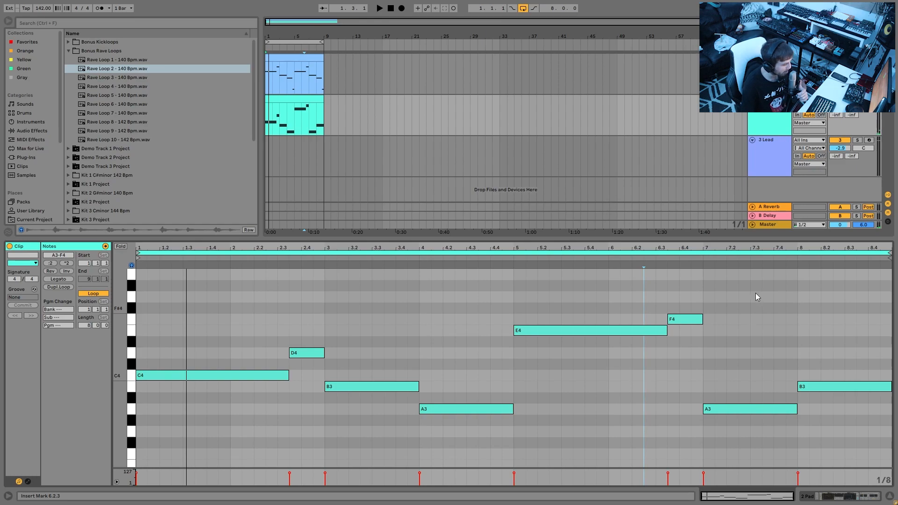
Step: Play the end of the loop and audition the bar 8 B3 note against the opening C4 note
click(807, 258)
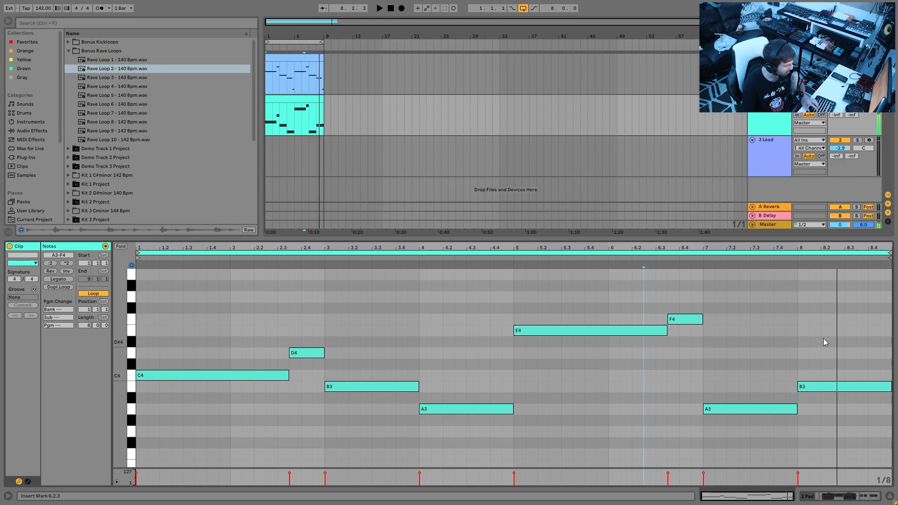
click(841, 384)
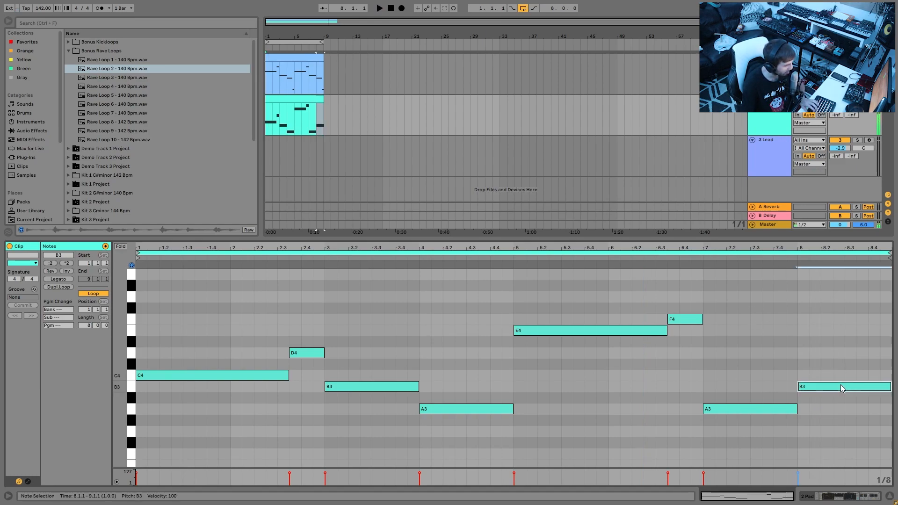
click(209, 377)
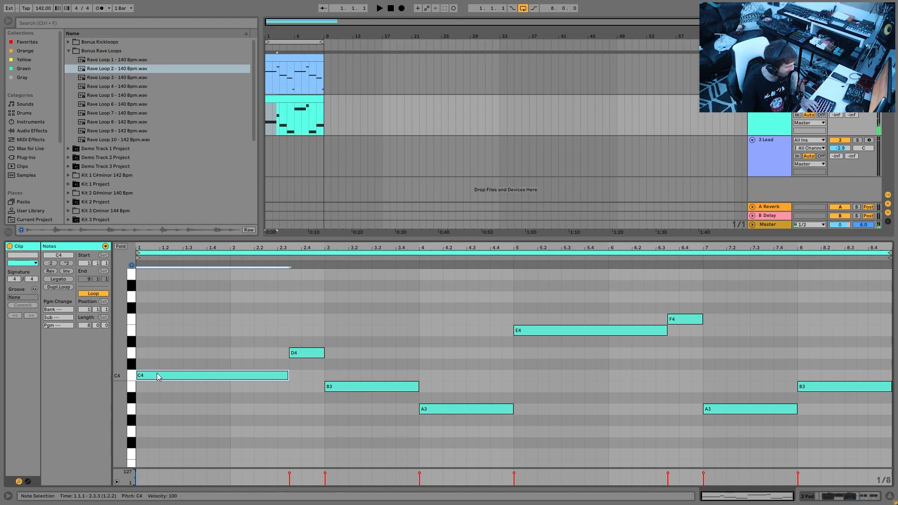
drag(876, 368, 854, 416)
drag(176, 318, 167, 438)
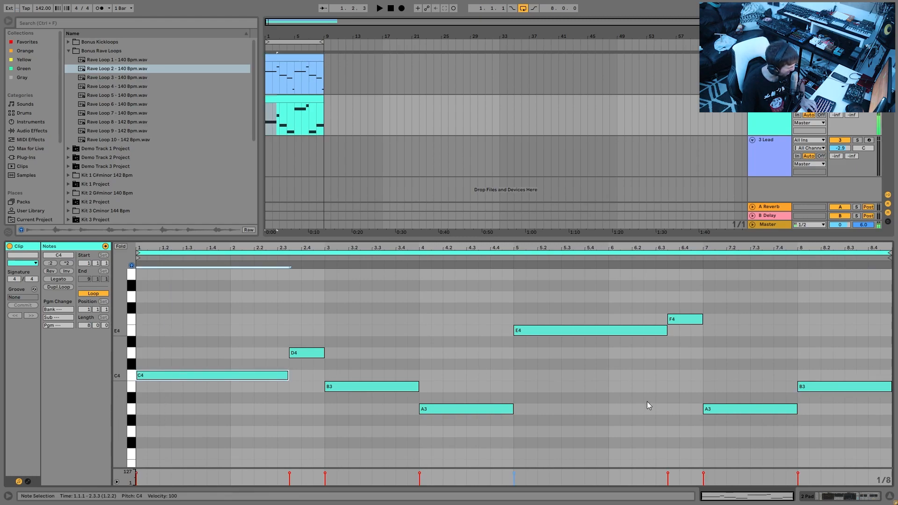
Step: Try the bar 8 note at G4, play it into the loop restart and compare it with the opening C4 note
drag(817, 391, 809, 300)
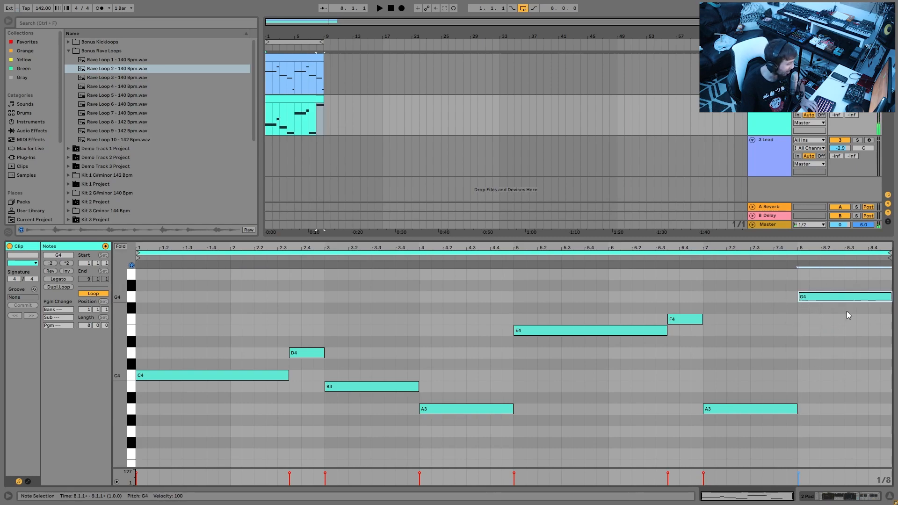
click(771, 259)
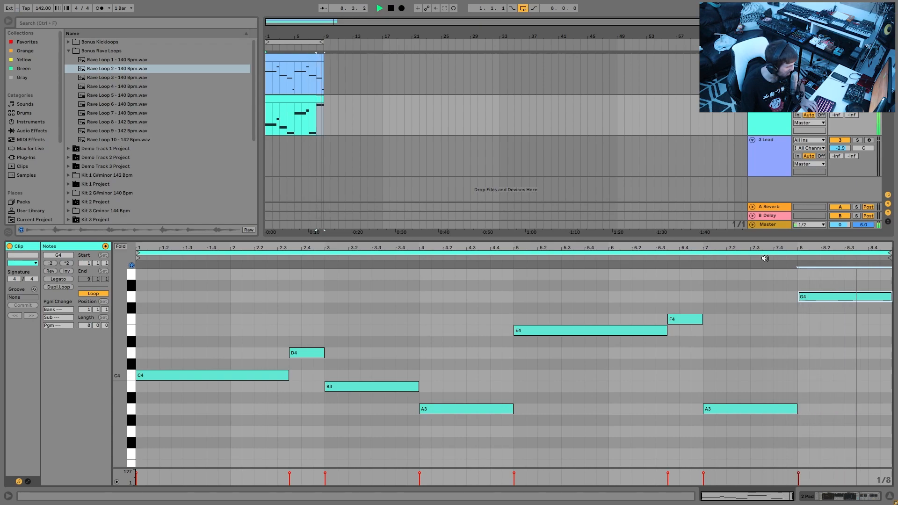
key(space)
drag(821, 289, 806, 341)
drag(243, 346, 191, 412)
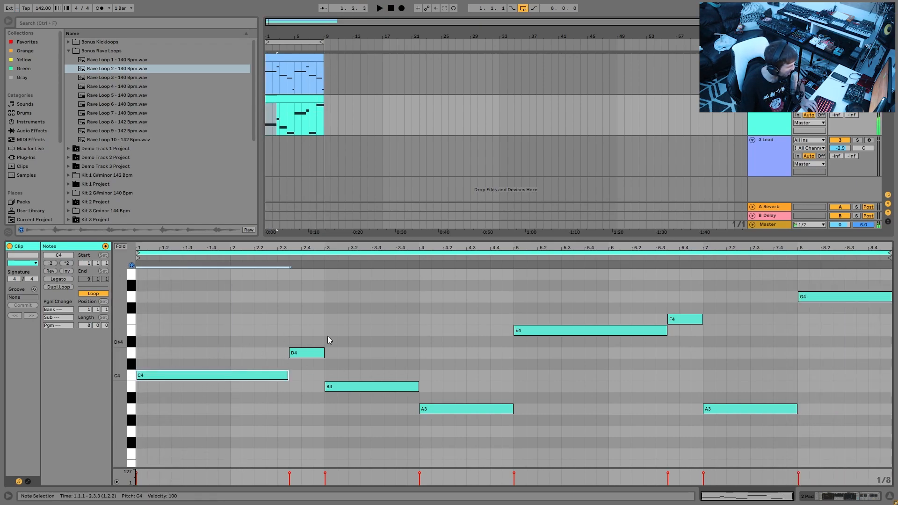
drag(827, 360, 849, 273)
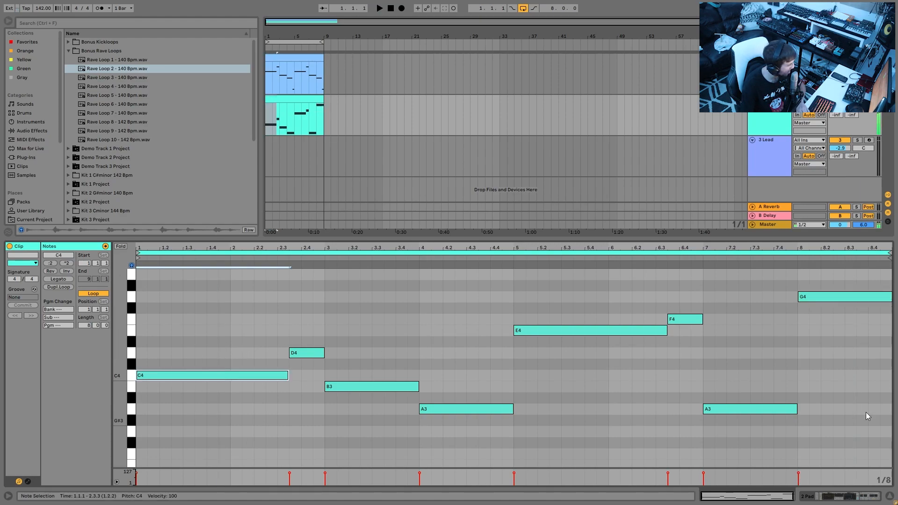
Step: Lower the bar 8 note back to B3 and audition the opening C4 note
key(Down)
key(Down)
key(Down)
key(Down)
key(Down)
key(Down)
key(Down)
key(Down)
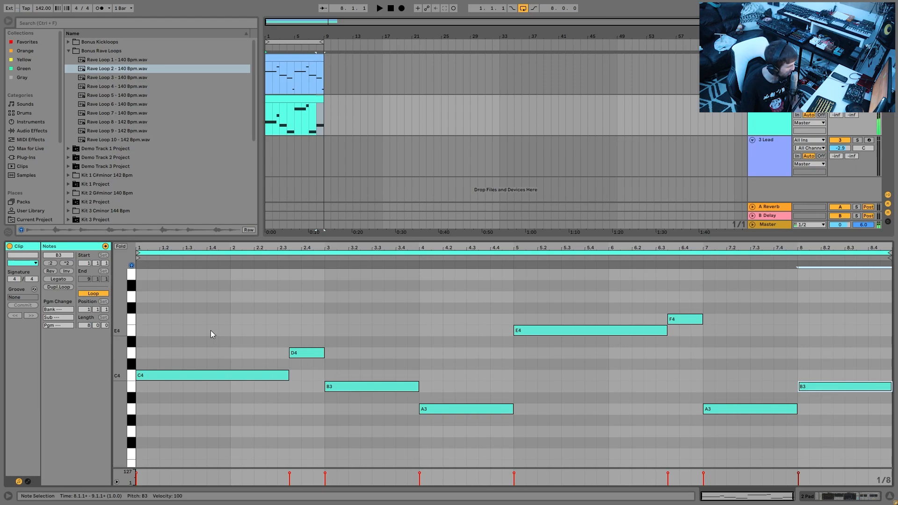
drag(210, 330, 171, 456)
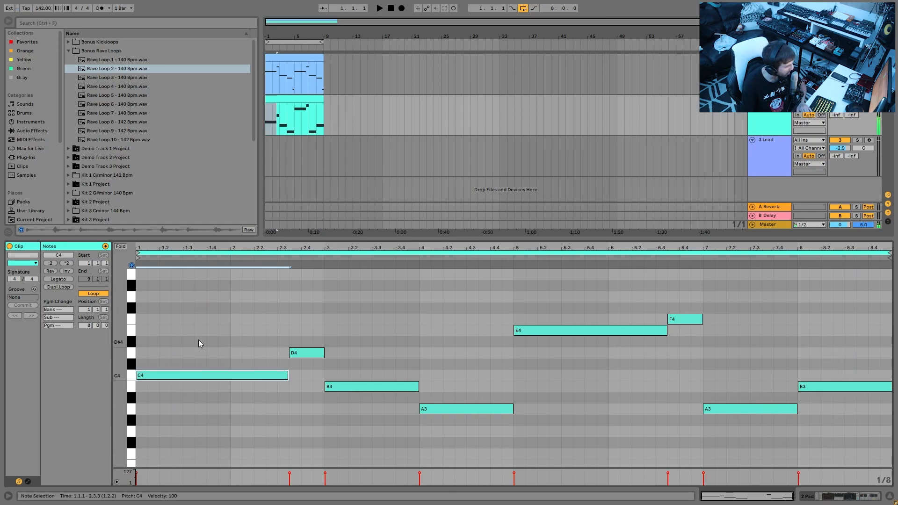
Step: Play the loop, arm the Lead track for recording and set its volume to -5.2 dB
key(space)
click(777, 114)
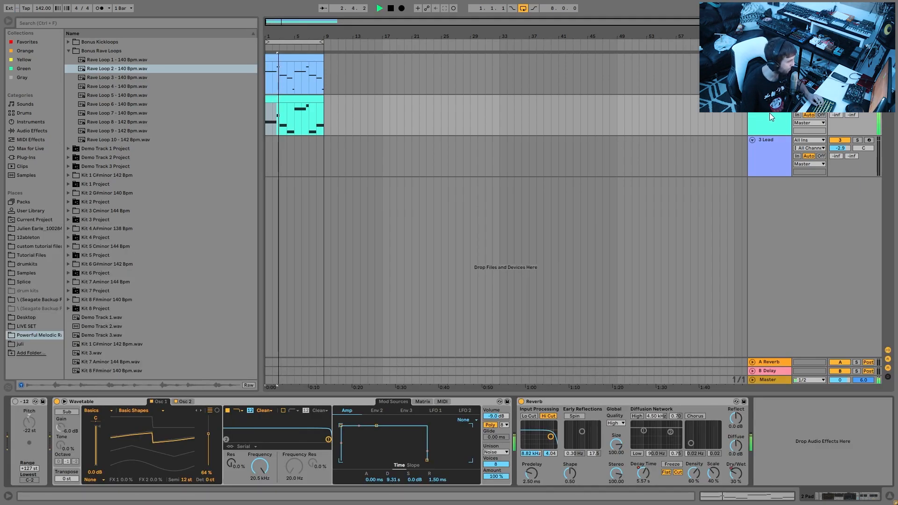
click(325, 168)
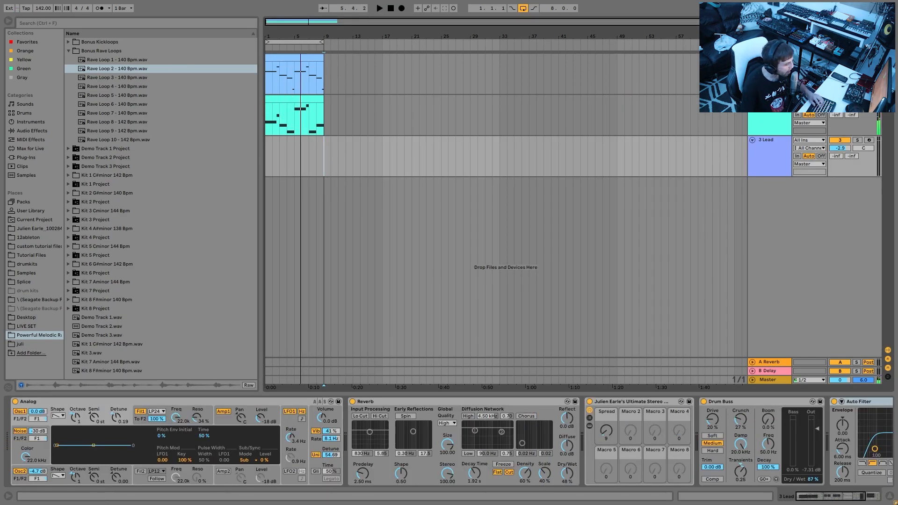
click(871, 133)
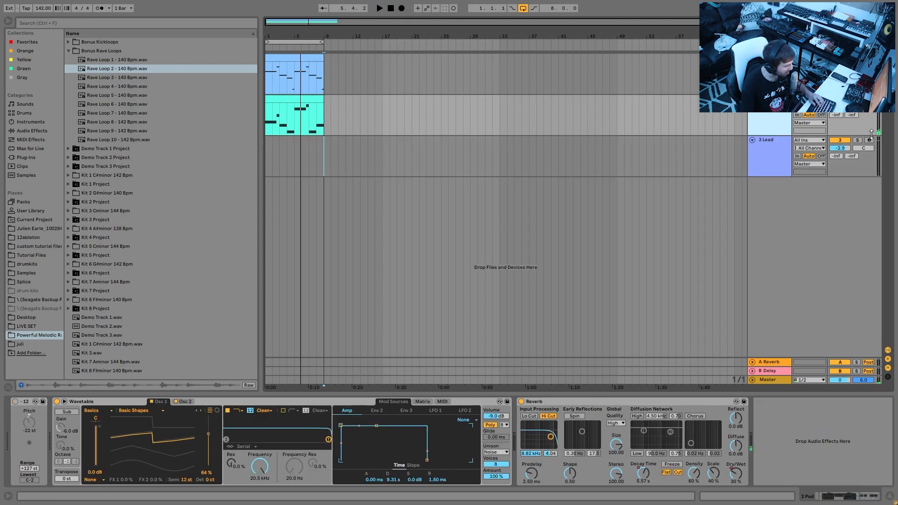
click(869, 140)
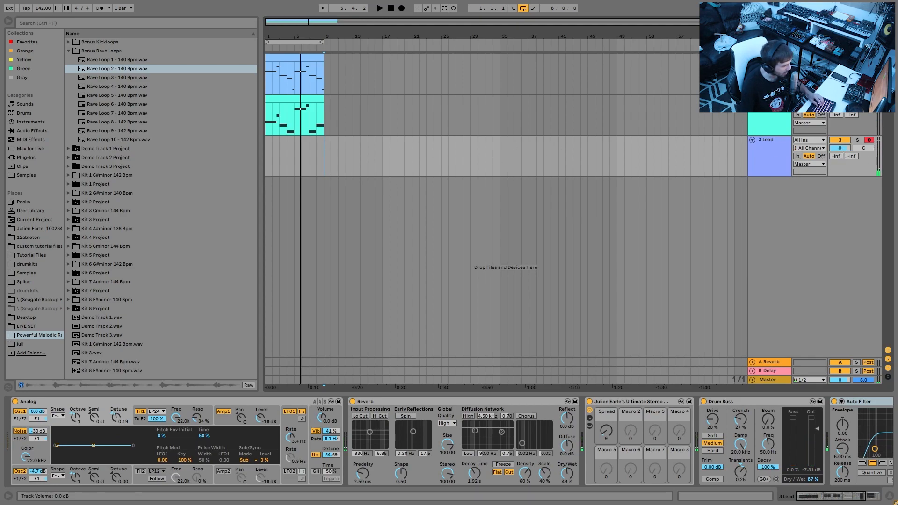
key(space)
key(space)
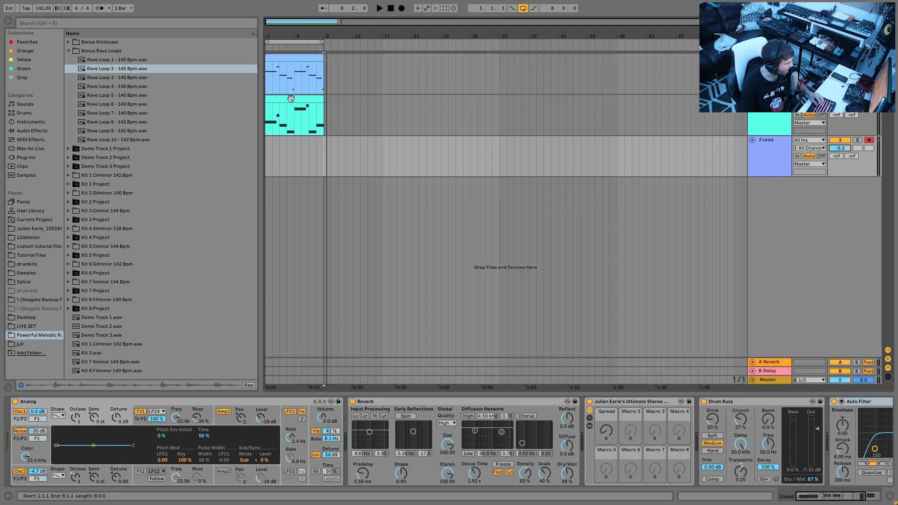
Step: Insert an empty MIDI clip across bars 1 to 8 on the Lead track
drag(266, 147, 323, 152)
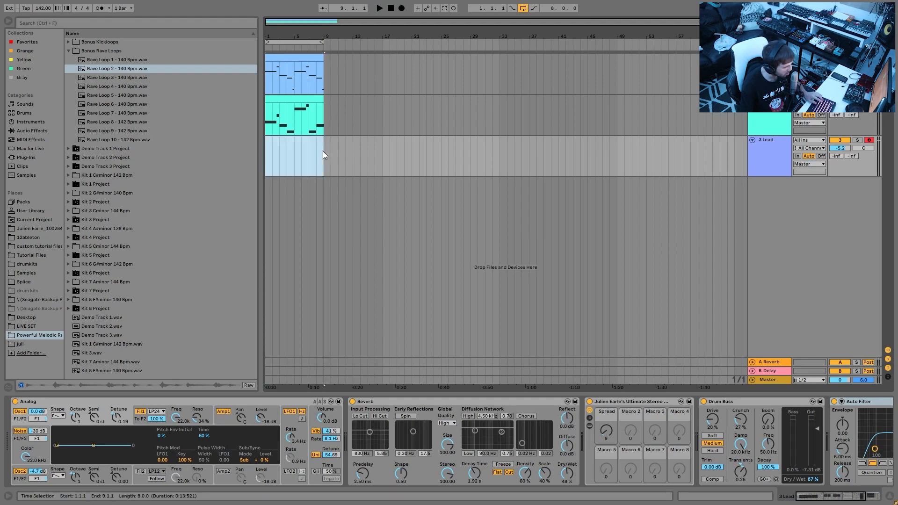
key(ctrl+shift+m)
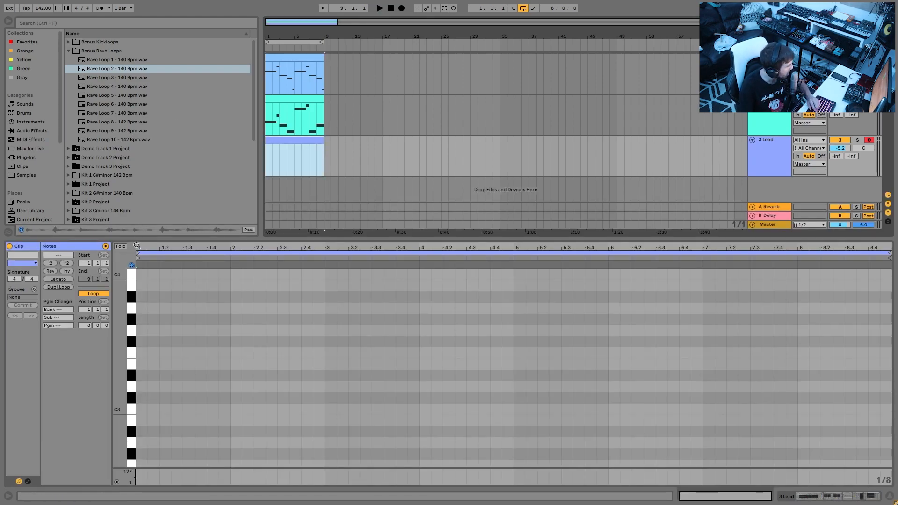
drag(142, 248, 143, 256)
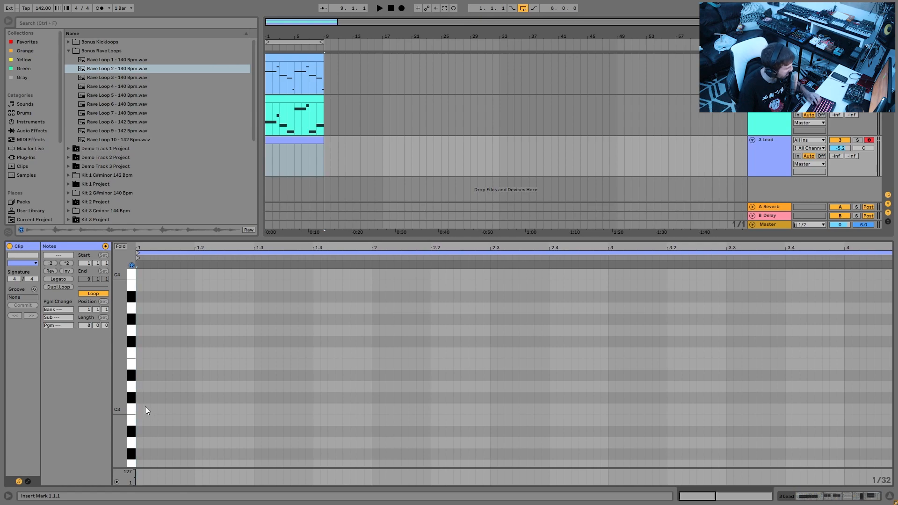
Step: Try a short E2 note at the start of the Lead clip, with a duplicate spaced after it in the first beat
double_click(146, 364)
key(Left)
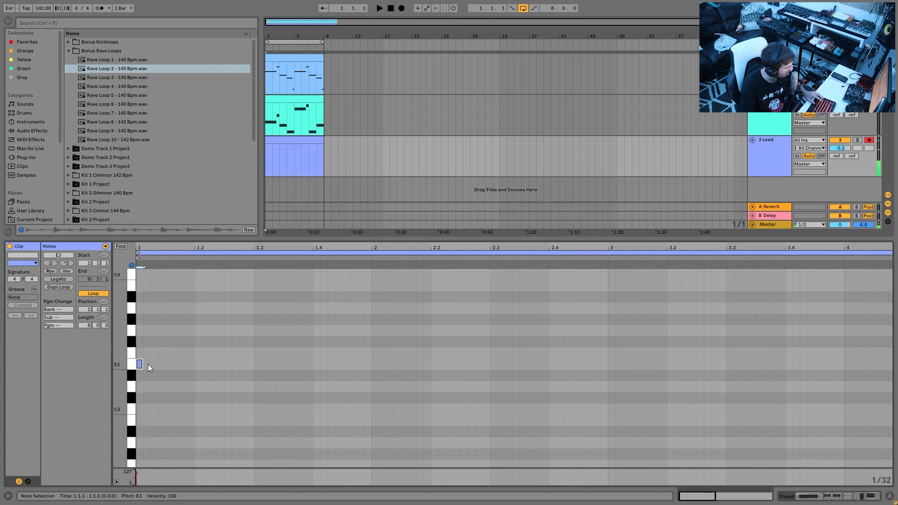
key(shift+Down)
key(shift+Right)
key(shift+Right)
key(ctrl+d)
key(Right)
key(Right)
key(Right)
Step: Duplicate the pair of E2 notes and shift the copies to start at 1.2.3
key(ctrl+a)
key(ctrl+d)
key(Right)
key(Right)
key(Right)
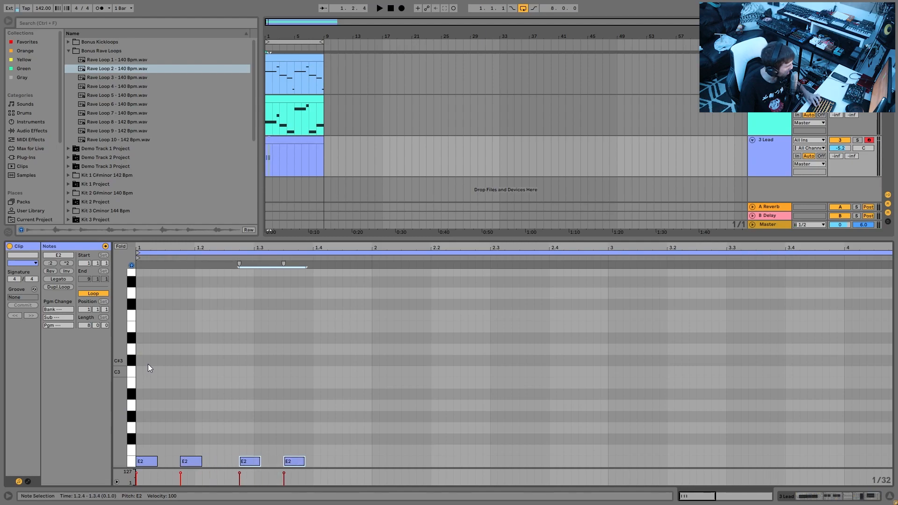
key(Right)
key(Left)
key(Left)
key(Left)
key(Left)
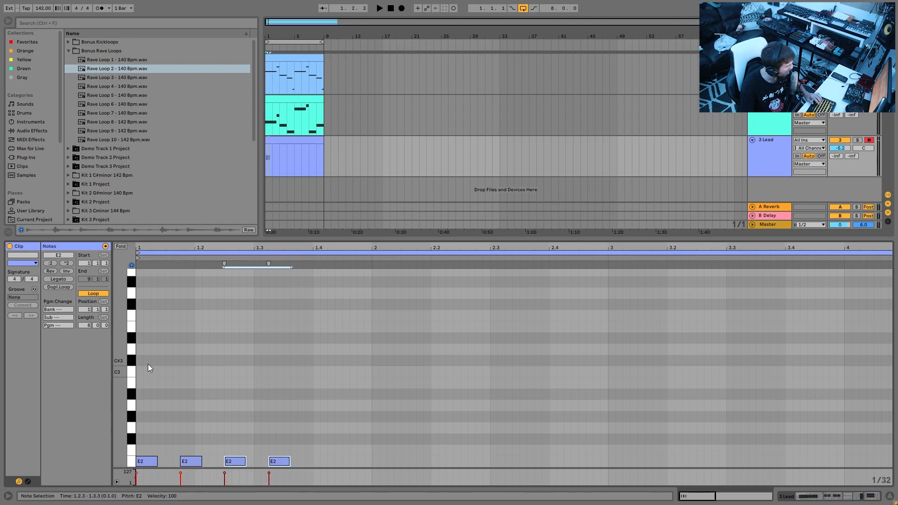
Step: Delete the fourth E2 note and duplicate the remaining rhythm until it fills bars 1 to 4
drag(284, 418, 276, 499)
key(Delete)
key(ctrl+a)
key(ctrl+d)
key(ctrl+z)
key(ctrl+d)
key(ctrl+a)
key(ctrl+d)
key(ctrl+a)
key(ctrl+d)
Step: Play the repeated E2 rhythm with the bass and pad, and try the Lead clip without its notes
key(space)
click(433, 330)
scroll(433, 330, down, 5)
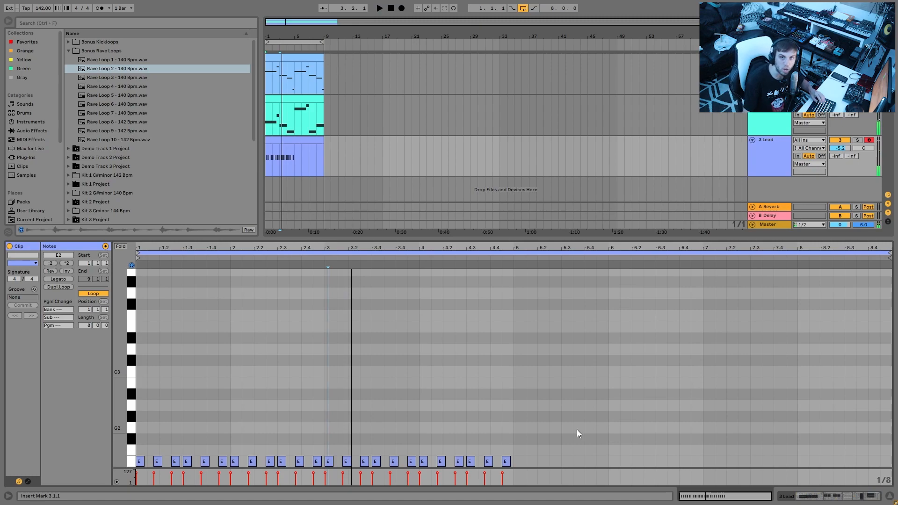
key(ctrl+a)
key(space)
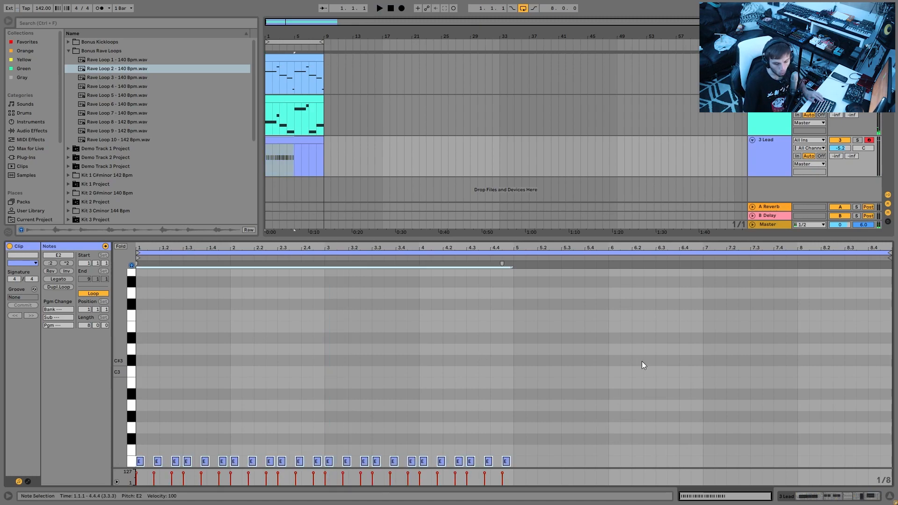
key(Delete)
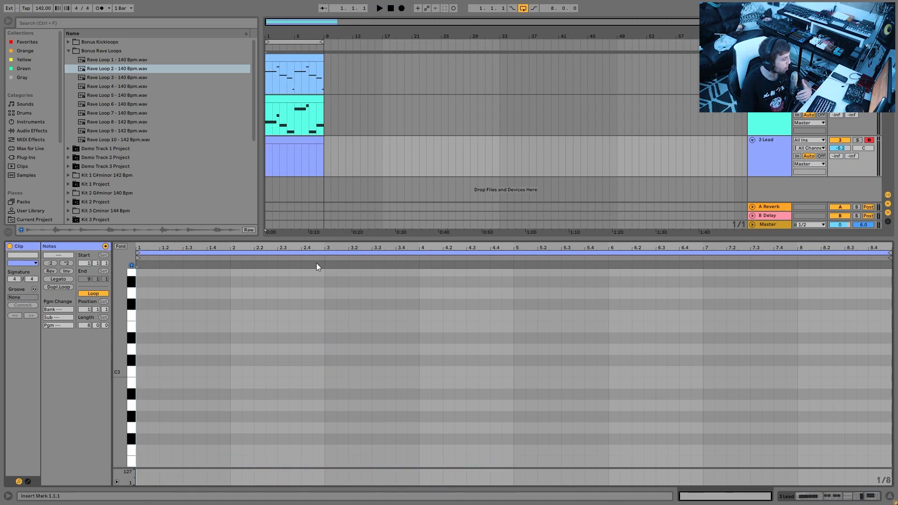
key(ctrl+z)
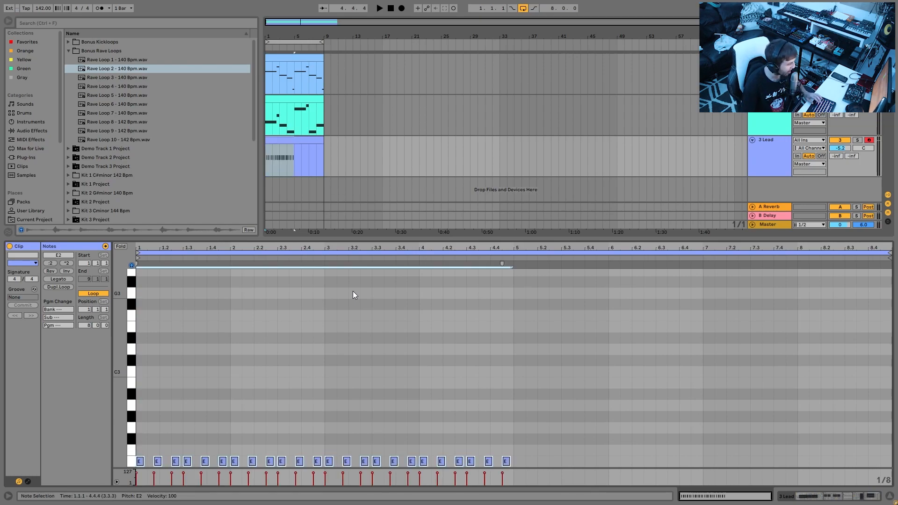
Step: Mute the Lead track briefly, play the loop and delete the whole E2 rhythm from the Lead clip
click(837, 141)
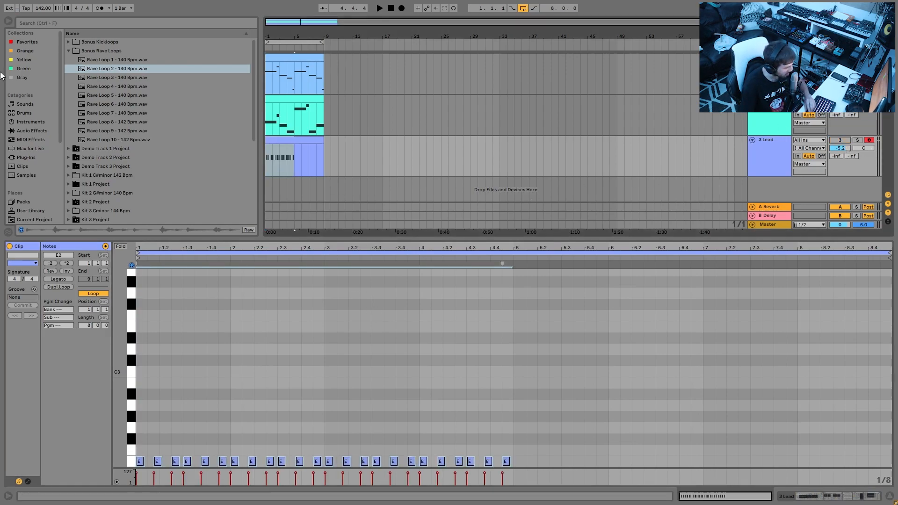
key(space)
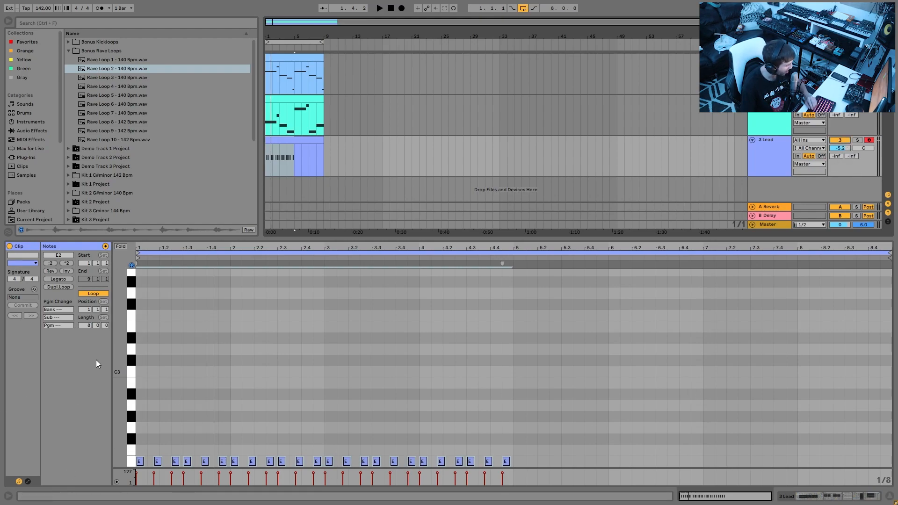
key(space)
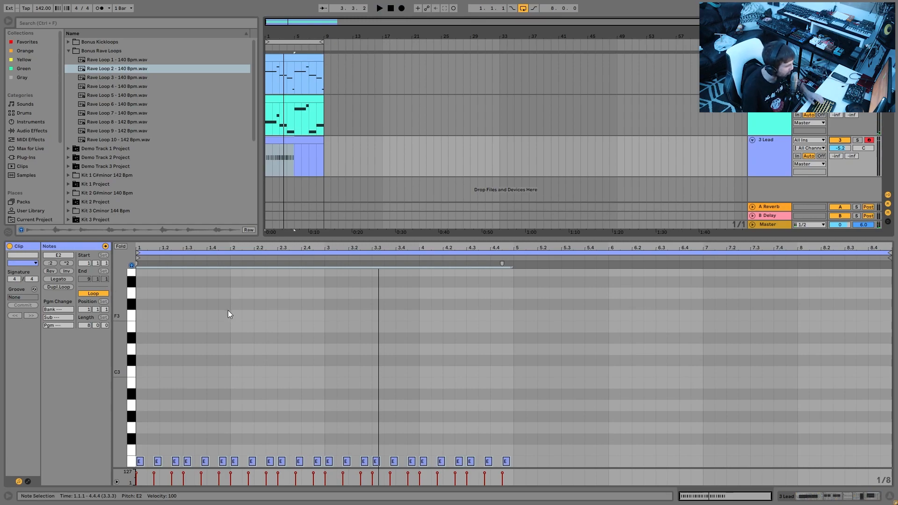
key(Delete)
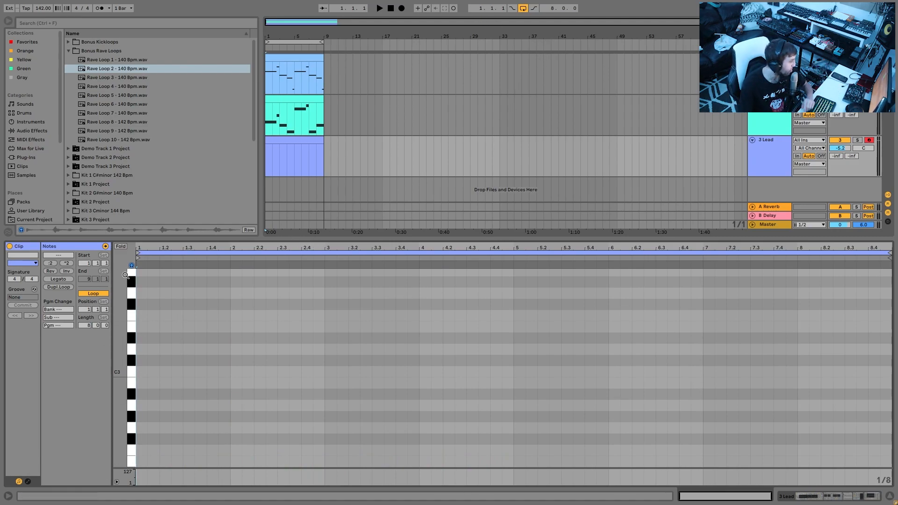
Step: Play the loop with the metronome on and reset the Master track's cue volume to 0
drag(146, 244, 155, 271)
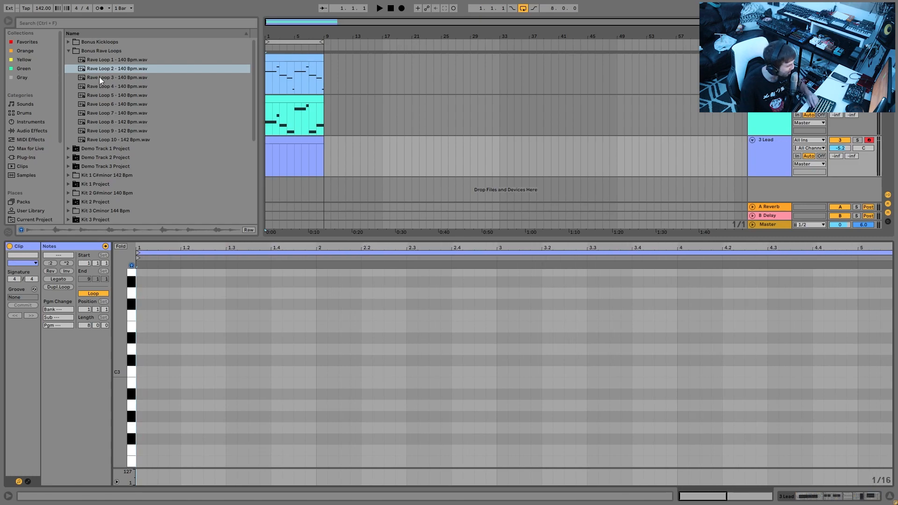
key(space)
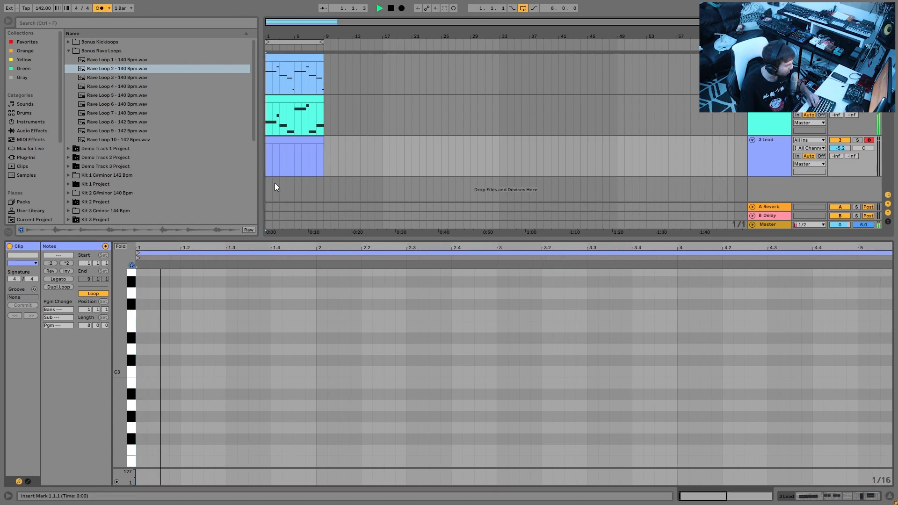
double_click(862, 223)
key(space)
key(space)
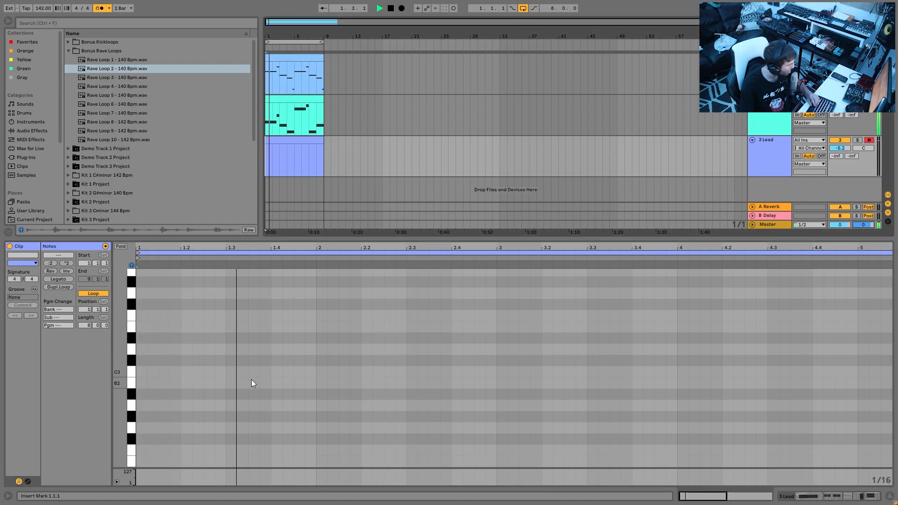
Step: Insert an E3 note at 1.3.3 in the Lead clip and duplicate it to 1.4.1
double_click(253, 326)
key(space)
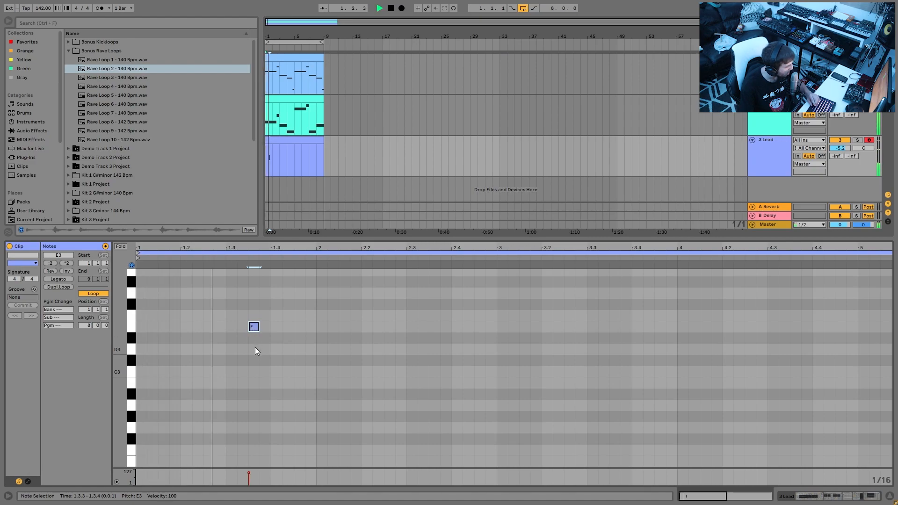
key(ctrl+d)
key(Right)
Step: Try other pitches and a further copy for the Lead note at 1.4.1
key(Up)
key(Up)
key(Up)
key(ctrl+d)
key(Right)
key(ctrl+z)
key(ctrl+z)
key(Down)
key(Down)
key(Down)
key(Down)
key(Down)
key(Down)
key(Down)
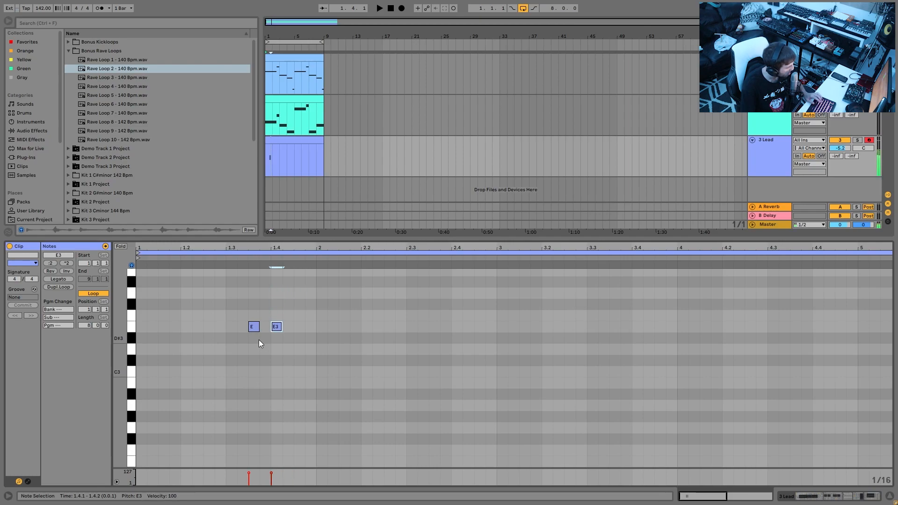
Step: Raise the note at 1.4.1 to C4 and duplicate it to 1.4.3 and 2.1.1
key(shift+Up)
key(space)
key(ctrl+d)
key(Right)
key(ctrl+d)
key(Right)
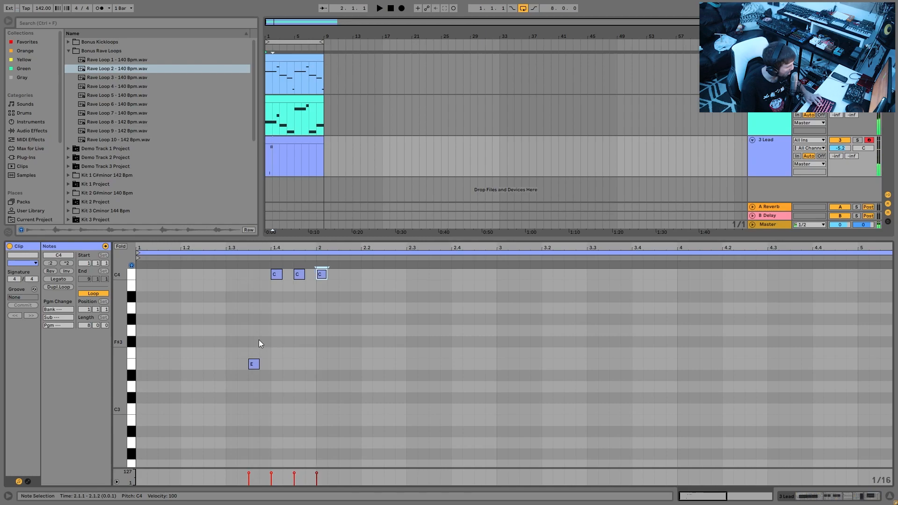
Step: Continue the lead phrase with B3 notes at 2.1.2 and 2.1.4
key(ctrl+d)
key(Down)
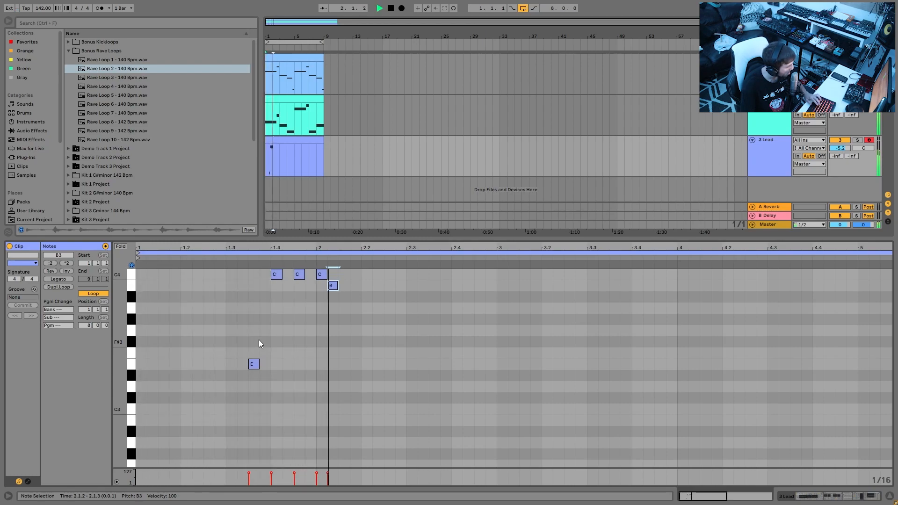
key(ctrl+d)
key(Right)
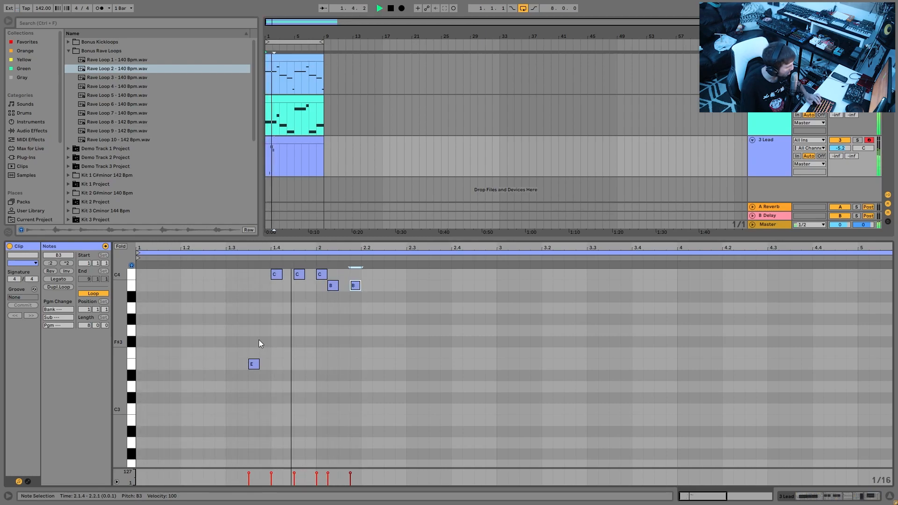
Step: Duplicate the last B3 note to build three B3 notes at 2.4.1, 2.4.3 and 3.1.1
key(ctrl+d)
key(Right)
key(Right)
key(Right)
key(Right)
key(Right)
key(Right)
key(Right)
key(Right)
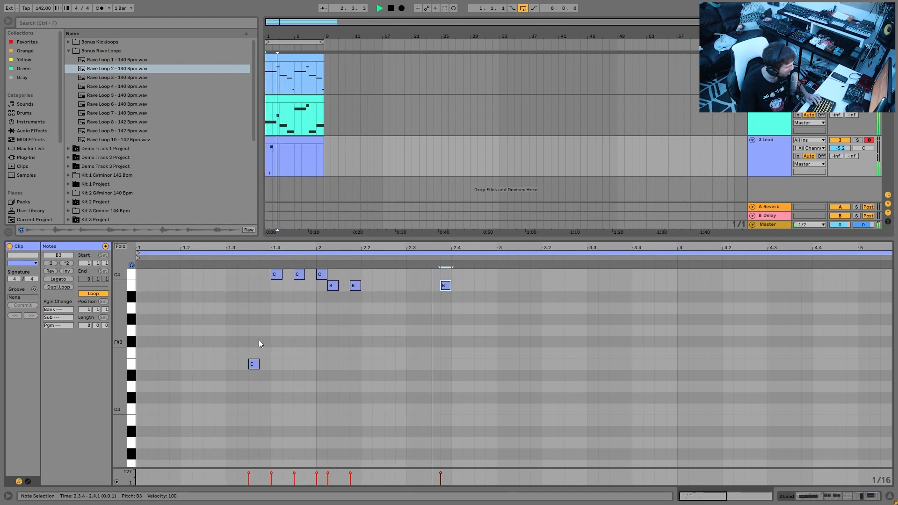
key(ctrl+d)
key(Right)
key(ctrl+d)
key(Right)
Step: Close the second lead phrase with an A3 note at 3.1.2 and an E3 note at 3.1.4
key(ctrl+d)
key(Down)
key(Down)
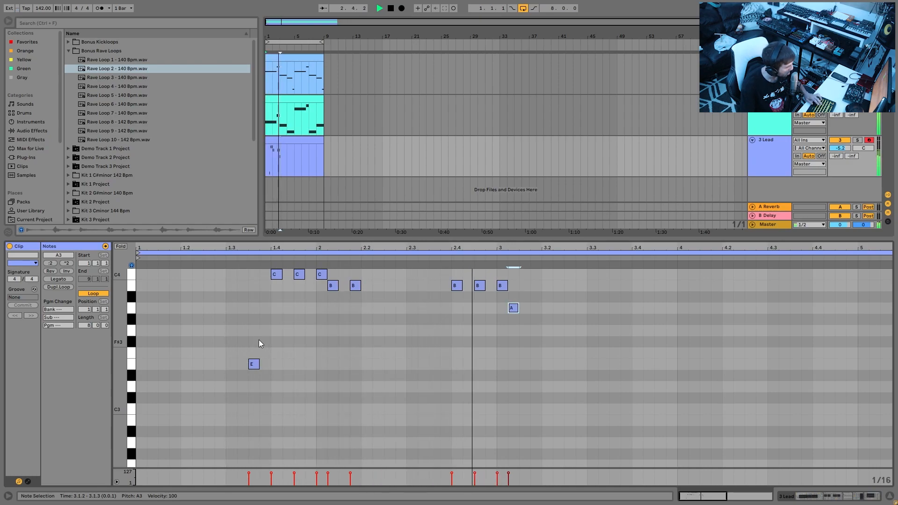
key(ctrl+d)
key(Right)
key(Down)
key(Down)
key(Down)
key(Down)
key(Down)
key(Right)
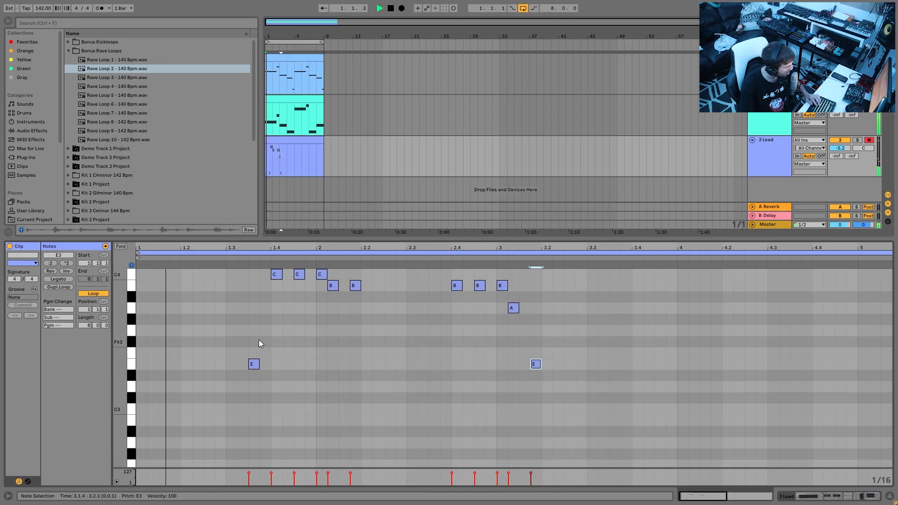
Step: Add D4 notes at 3.4.1, 3.4.3 and 4.1.1 and an F#3 note at 4.1.2
scroll(608, 302, up, 2)
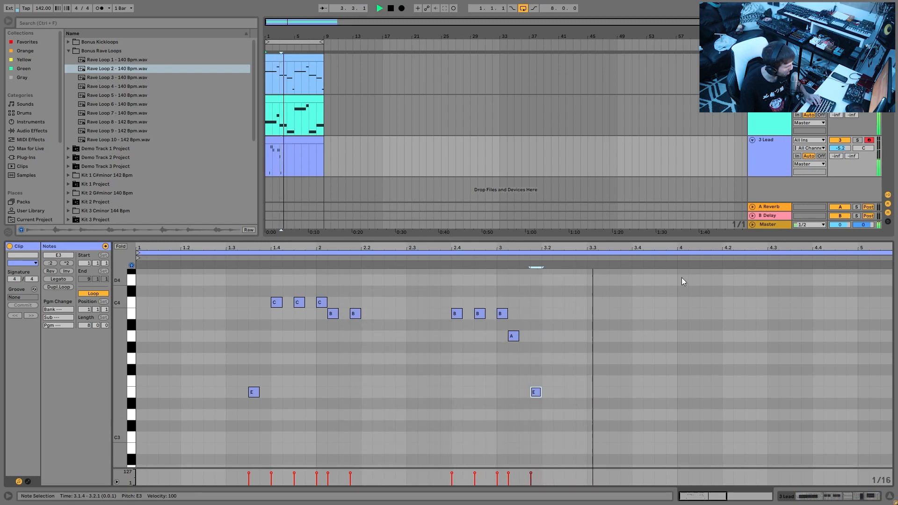
double_click(639, 279)
key(ctrl+d)
key(Right)
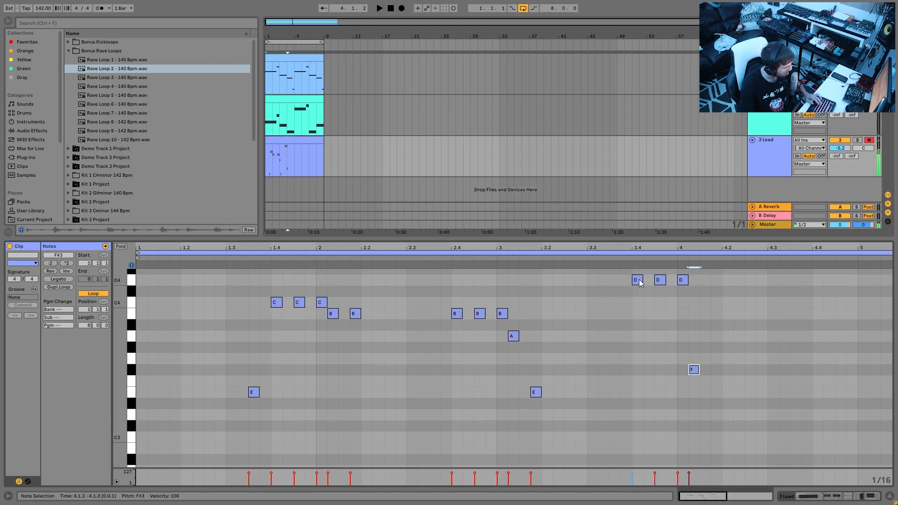
Step: Lower the note at 4.1.2 to E3 and add a B3 note at 4.1.4
key(space)
key(ctrl+d)
key(Right)
key(Up)
key(Up)
key(Up)
key(Up)
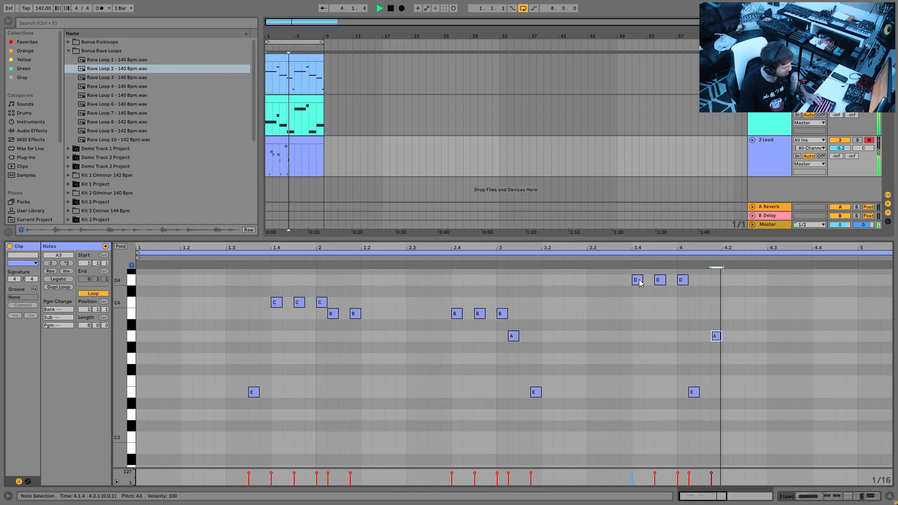
key(Up)
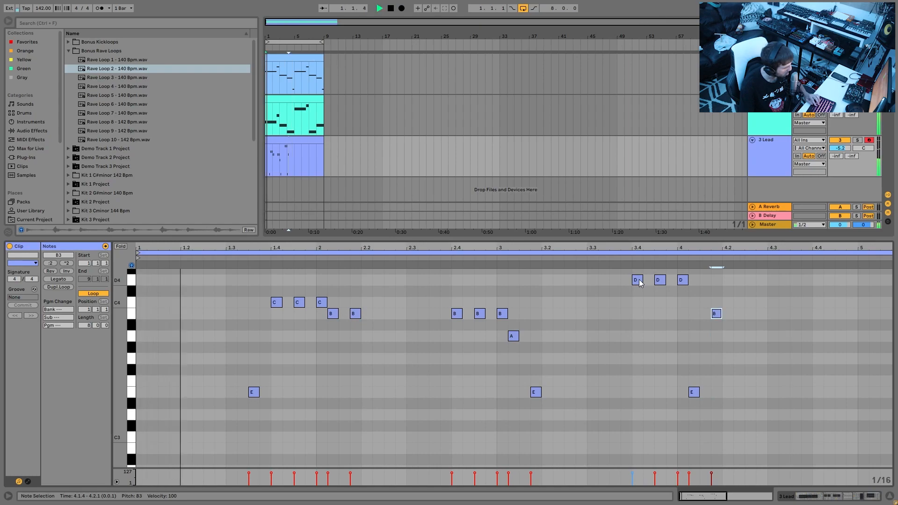
Step: Try extra notes after the bar 4 phrase, including one at 4.4.3 on C4 and on B3
key(ctrl+d)
key(Delete)
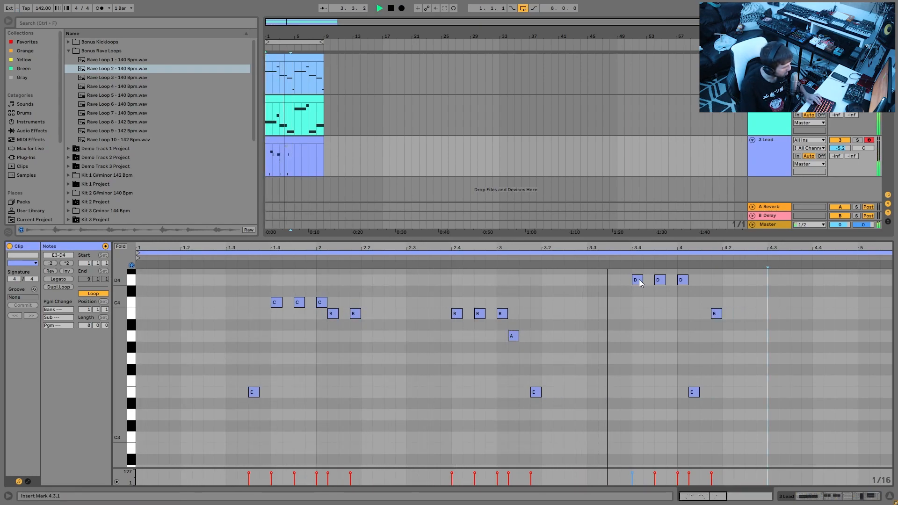
click(834, 302)
double_click(840, 303)
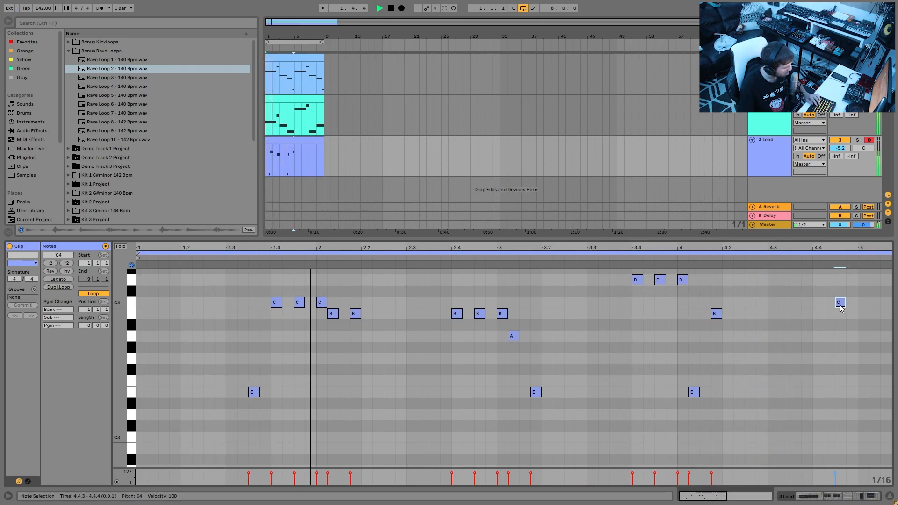
key(Down)
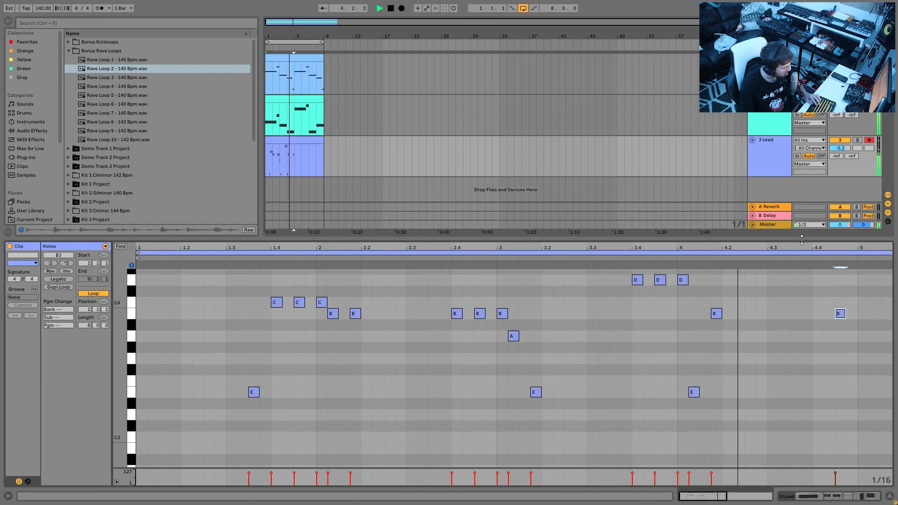
key(space)
key(Delete)
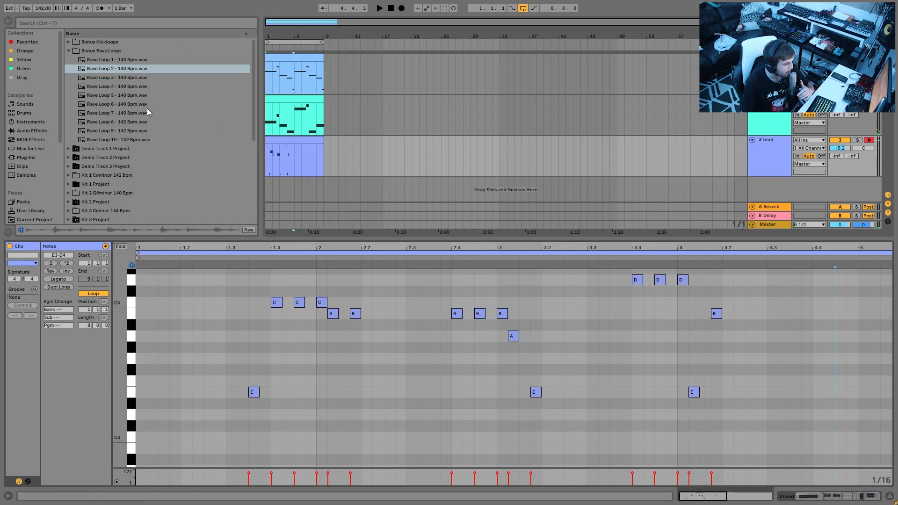
Step: Duplicate the Lead track's first four bars into bars 5 to 8 and consolidate them into one eight-bar clip
click(304, 141)
drag(296, 163, 262, 153)
key(space)
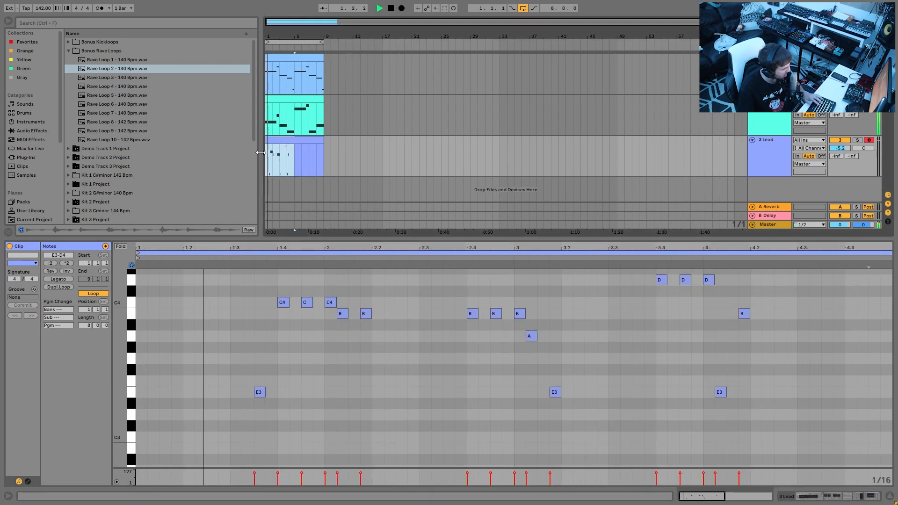
key(ctrl+d)
shift+click(274, 141)
key(ctrl+j)
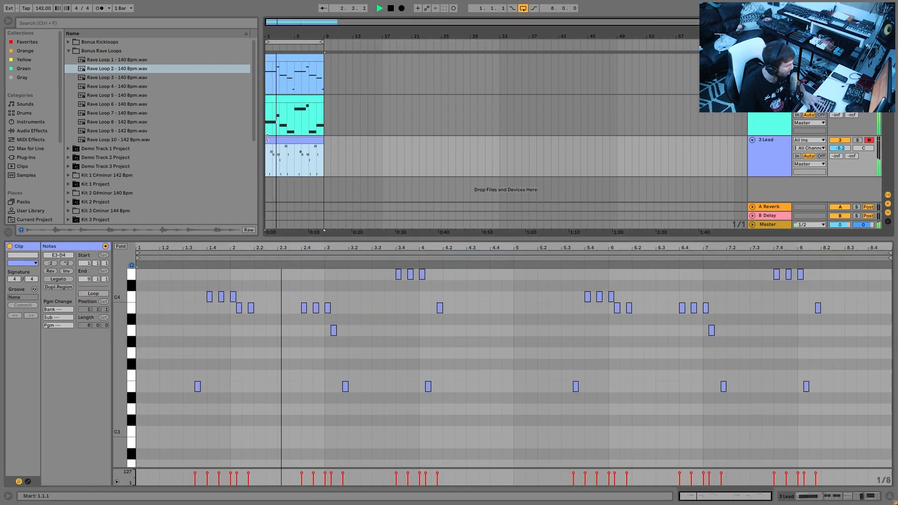
Step: Insert a C4 note at 4.4.1 in the Lead clip and play the loop from around bar 4
click(490, 359)
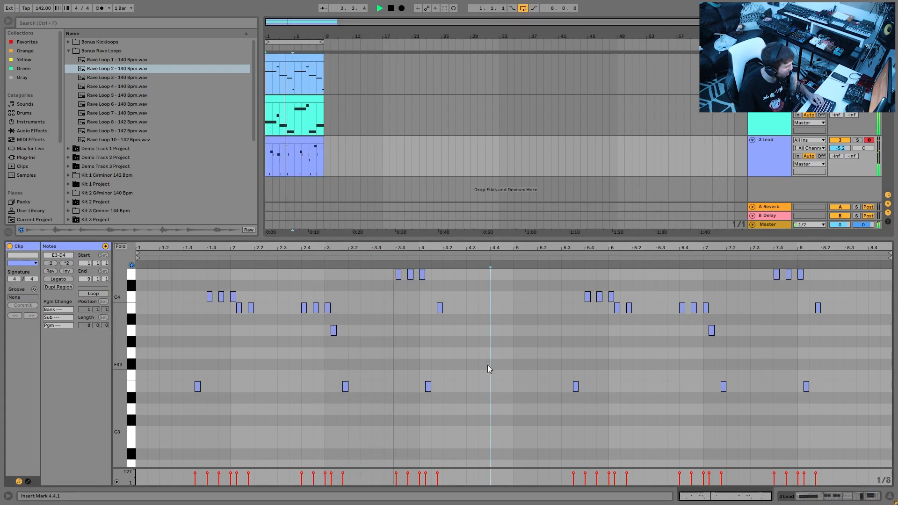
key(space)
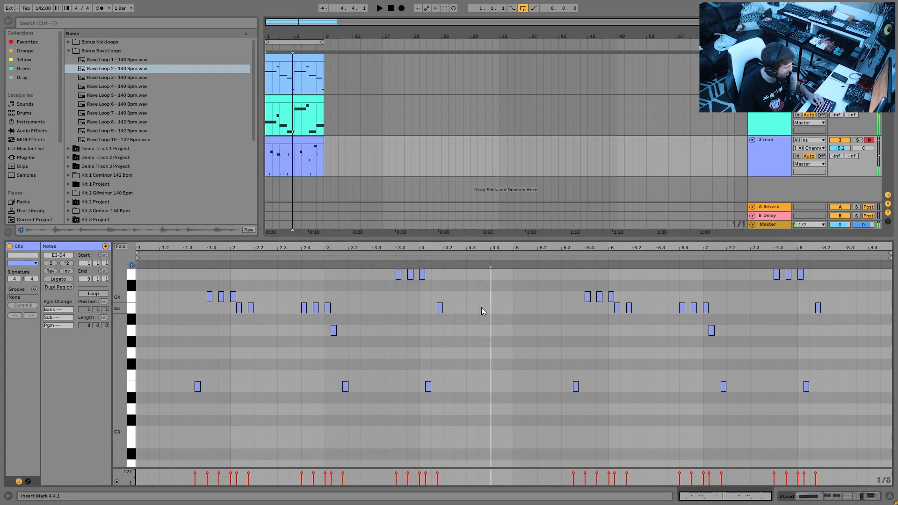
double_click(496, 295)
click(462, 264)
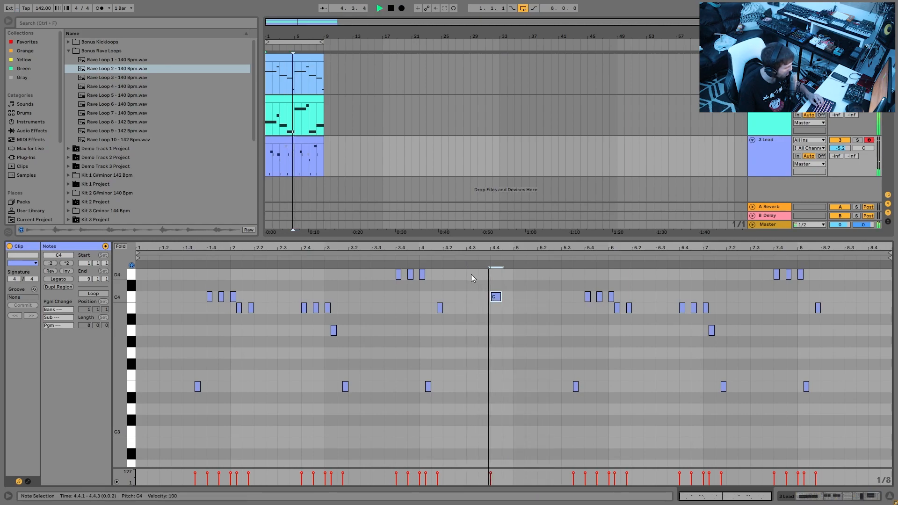
Step: Add an E3 note at 8.2.3 and eighth-note B3 and A3 notes at 8.3.1 and 8.4.1, and play from bar 7
drag(703, 248, 732, 279)
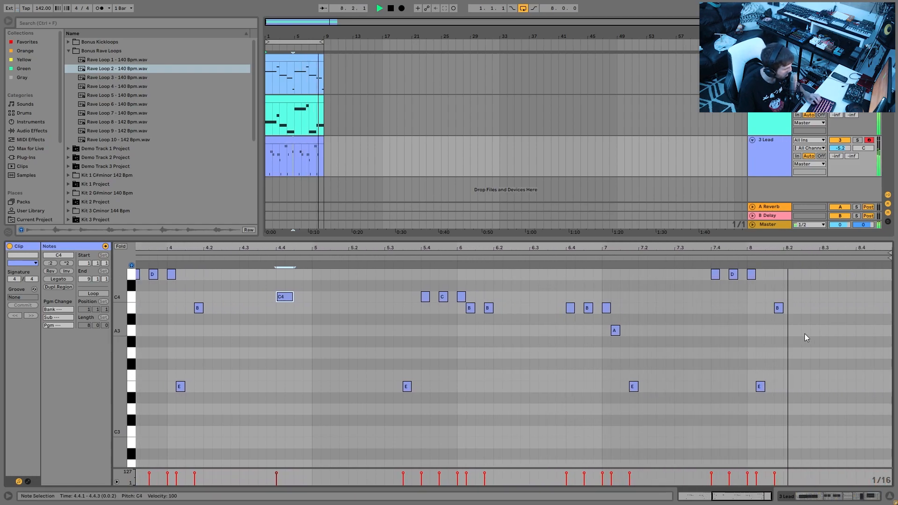
double_click(809, 386)
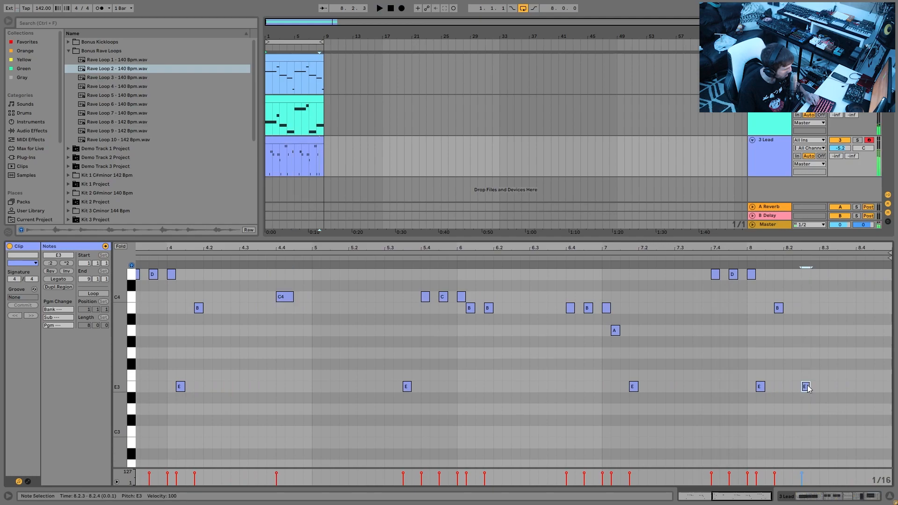
double_click(824, 312)
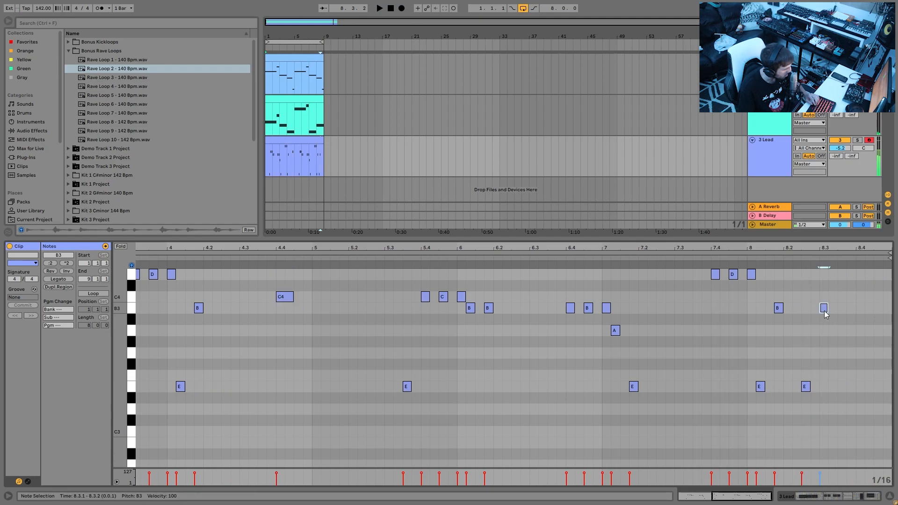
double_click(850, 331)
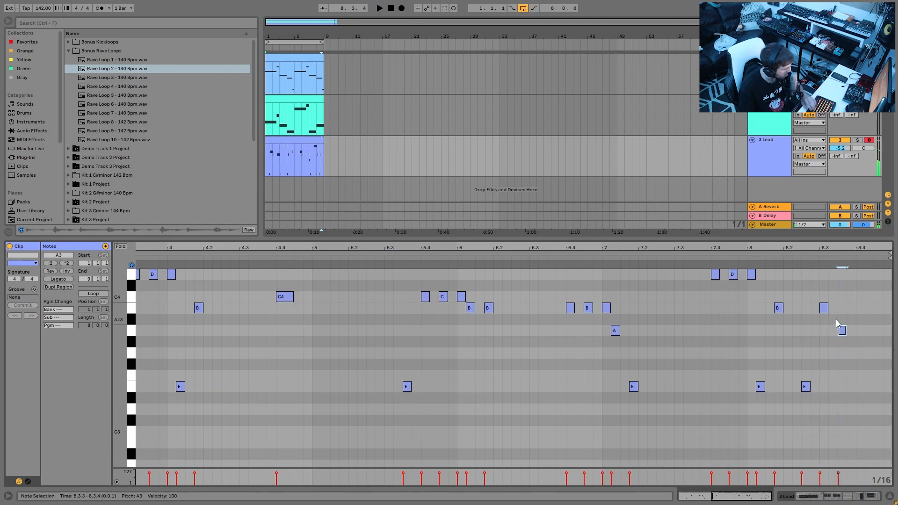
key(Right)
drag(816, 290, 859, 353)
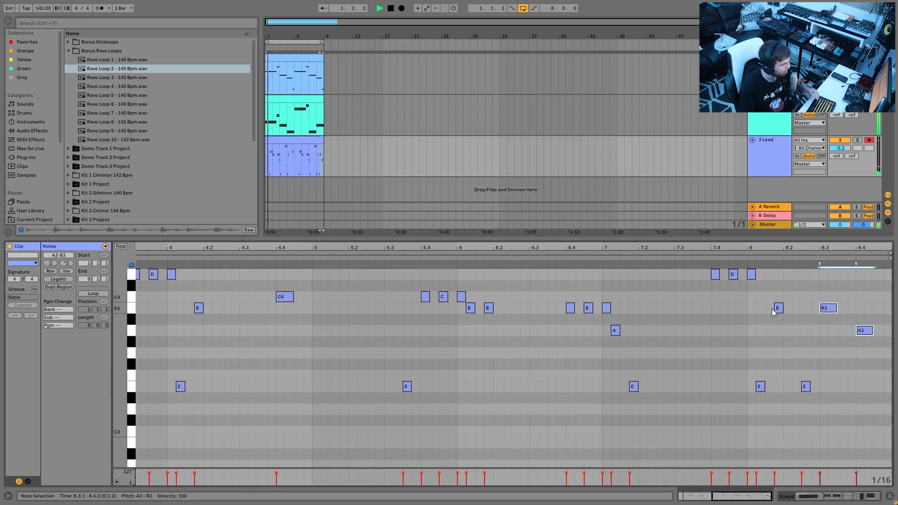
drag(303, 169, 306, 168)
click(306, 167)
key(space)
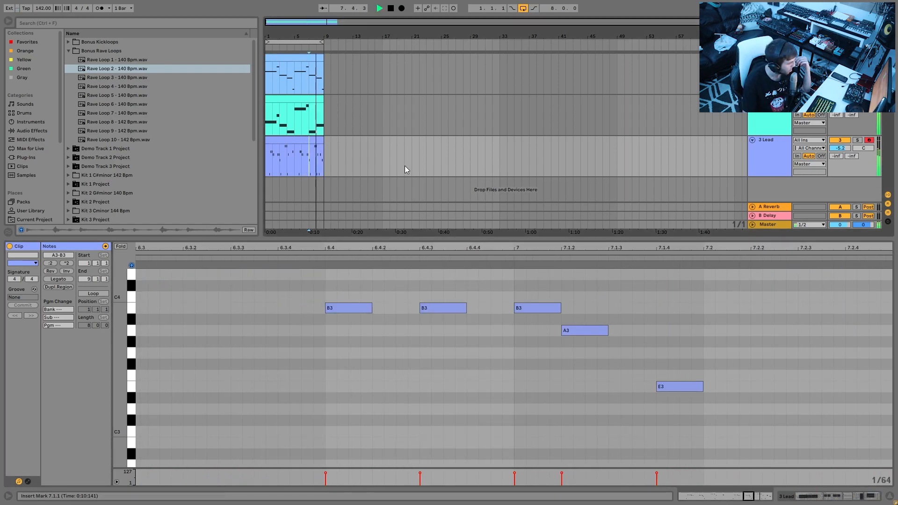
Step: Delete the A3 note at 8.4.1, lower the B3 note at 8.3.1 to A3 and audition the ending from 8.2.1
click(321, 142)
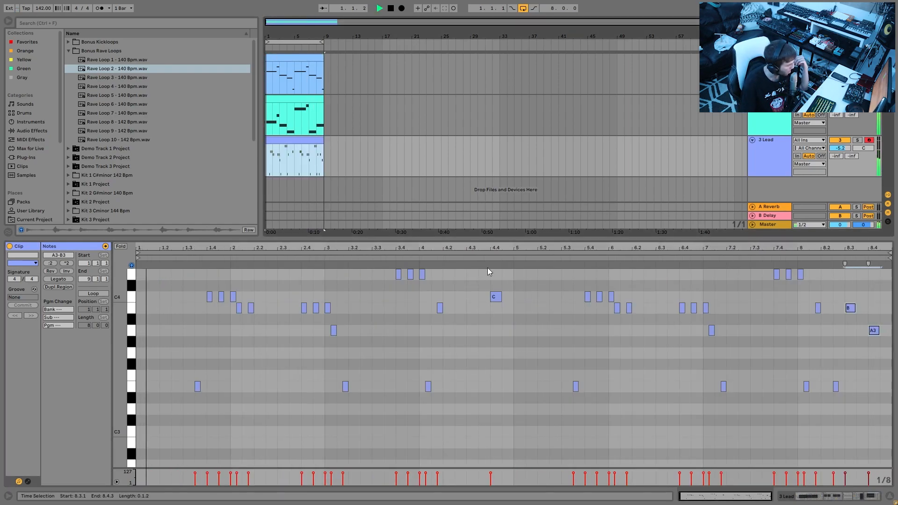
click(868, 304)
double_click(874, 331)
drag(850, 308, 850, 331)
click(817, 339)
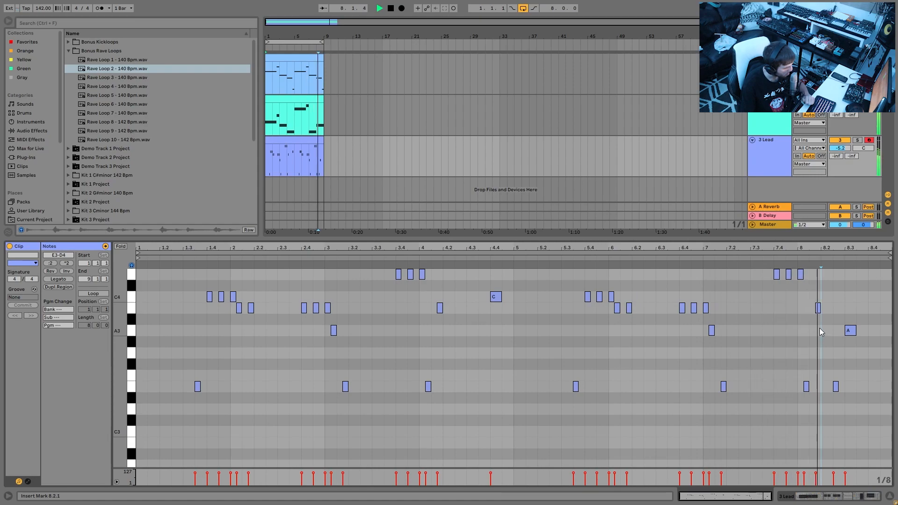
key(space)
Step: Insert an eighth-note C4 at 8.4.1 in the Lead clip and play the end of the loop
key(v)
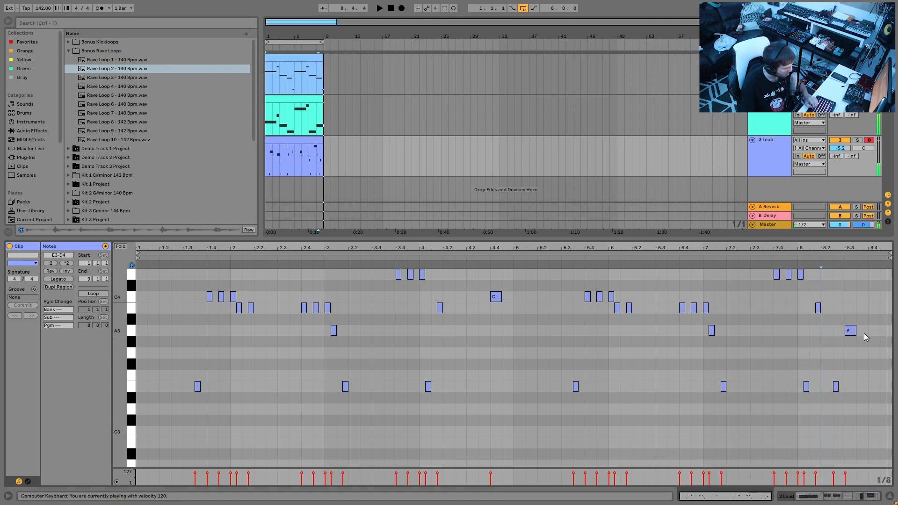
click(873, 307)
key(Up)
click(792, 257)
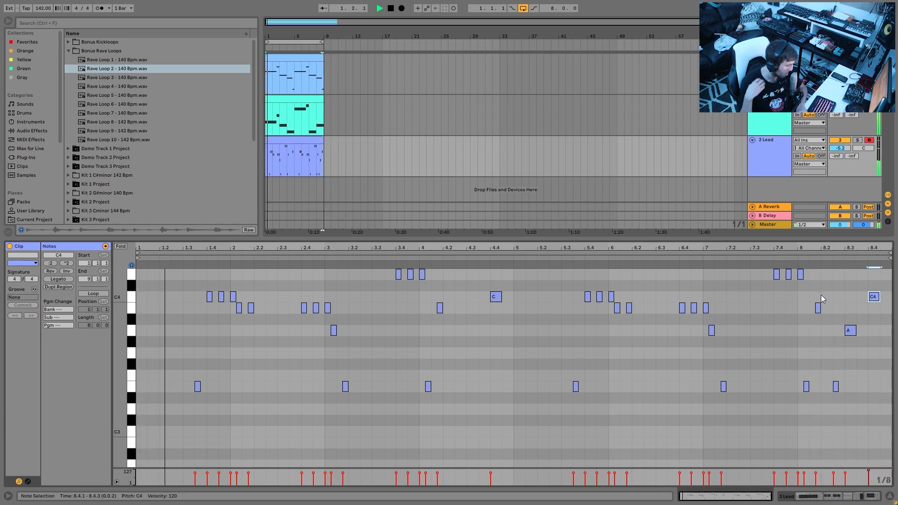
Step: Lower the Lead clip's last note at 8.4.1 to E2
key(Down)
key(Down)
key(Down)
key(Down)
key(Down)
key(Down)
key(Down)
key(Down)
key(Down)
key(Down)
key(Down)
key(Down)
key(Down)
key(Down)
key(Down)
key(Down)
key(Down)
key(Down)
key(Down)
key(Down)
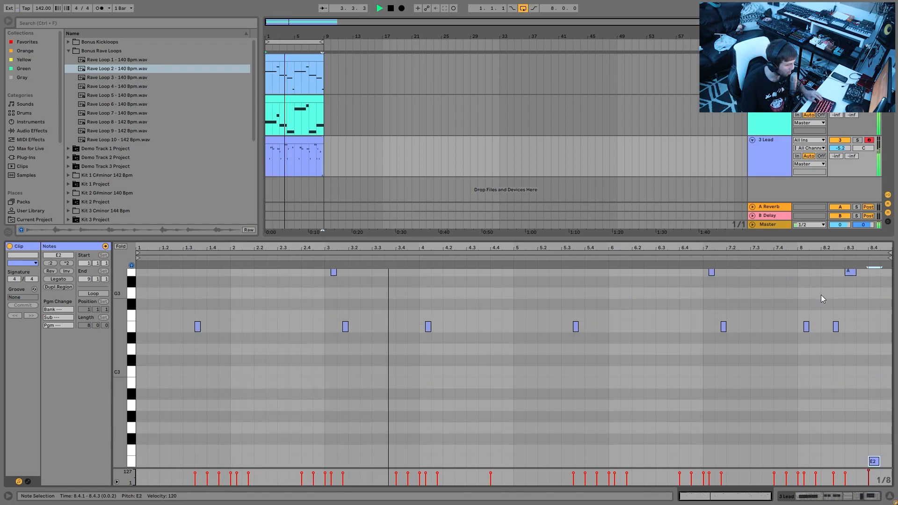
Step: Try the A3 note of bar 8 an octave lower at 8.3.3, with it and the last E2 shortened to sixteenths
click(851, 272)
key(shift+Down)
key(Right)
drag(852, 270, 895, 490)
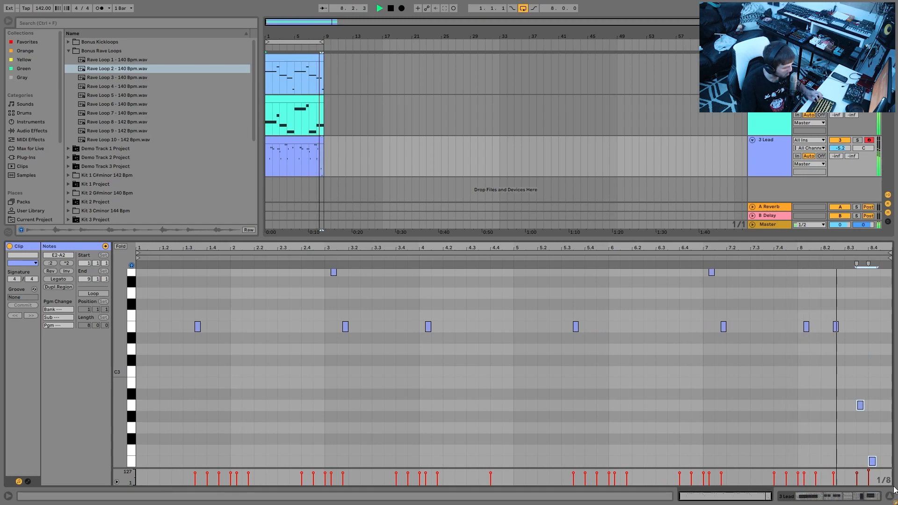
Step: Delete the A2 note, start the last E2 at 8.3.3, lengthen it past 8.4.2 and play from bar 8
click(873, 462)
key(Left)
key(Left)
key(Right)
drag(859, 440, 860, 379)
key(Delete)
drag(875, 423, 854, 473)
key(shift+Right)
key(shift+Right)
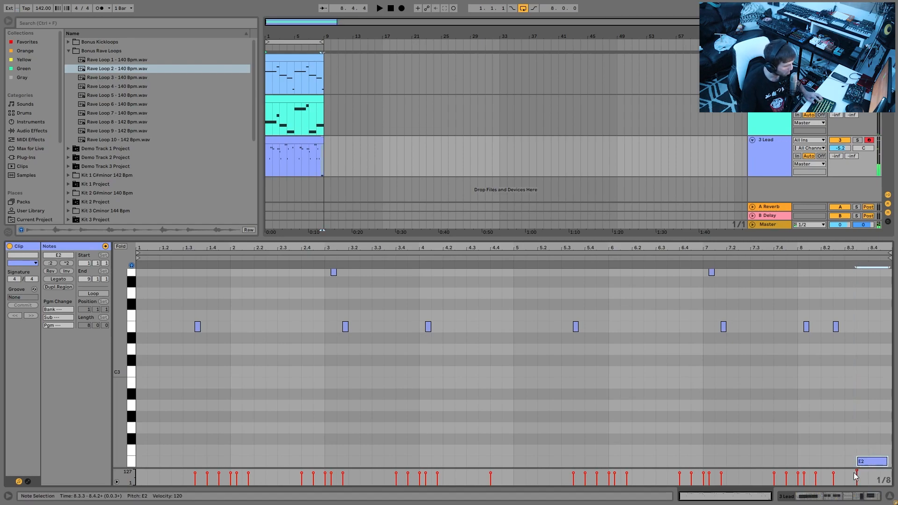
click(794, 255)
click(796, 259)
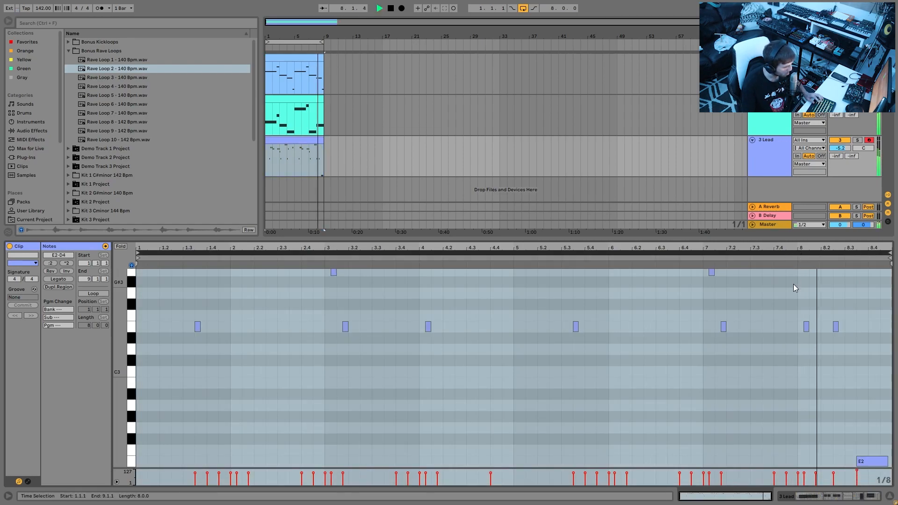
Step: Review the repeated note groups of the Lead melody across bars 1 to 4
key(ctrl+a)
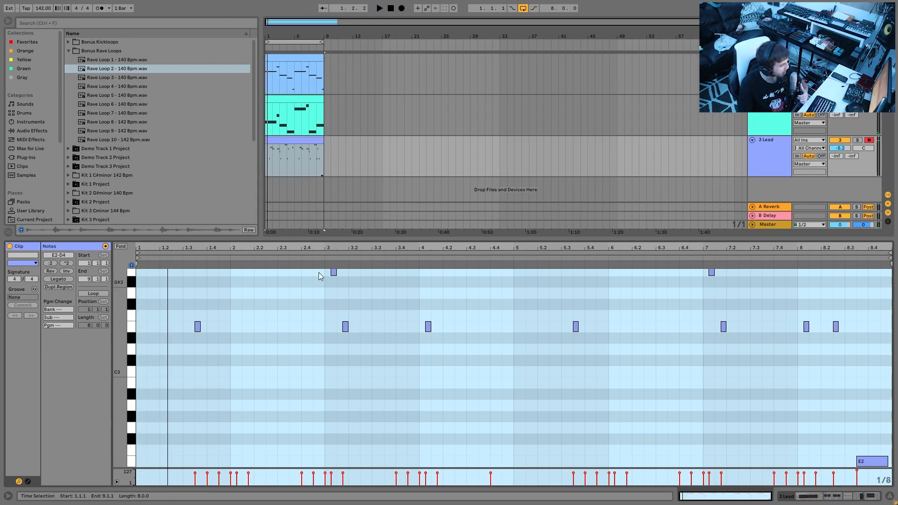
right_click(262, 321)
click(285, 357)
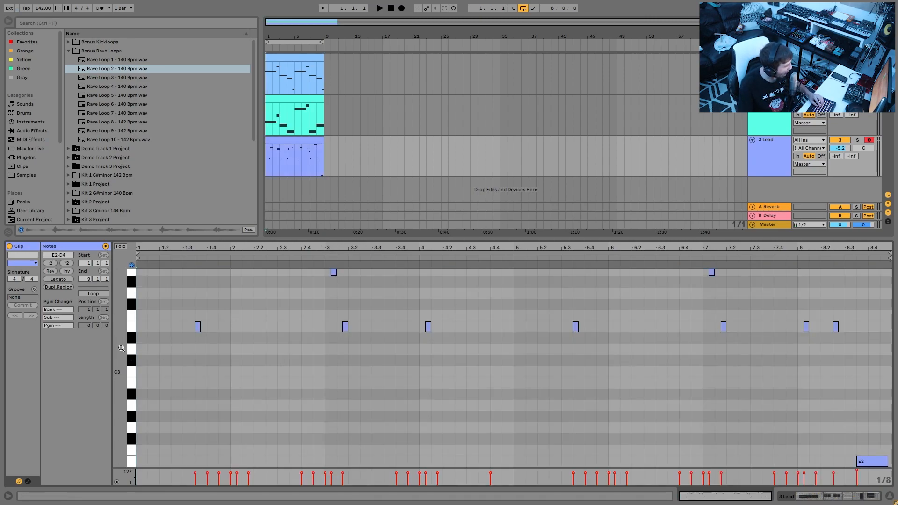
scroll(121, 348, up, 5)
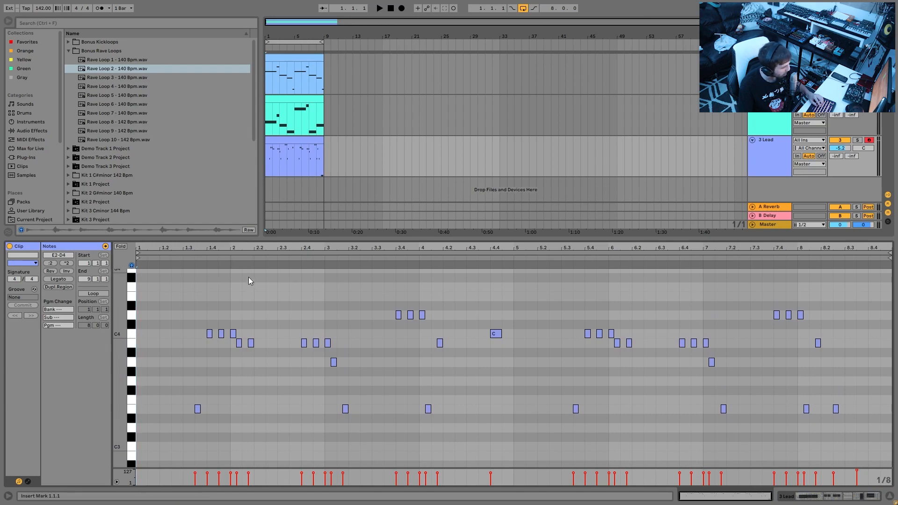
drag(198, 323, 310, 341)
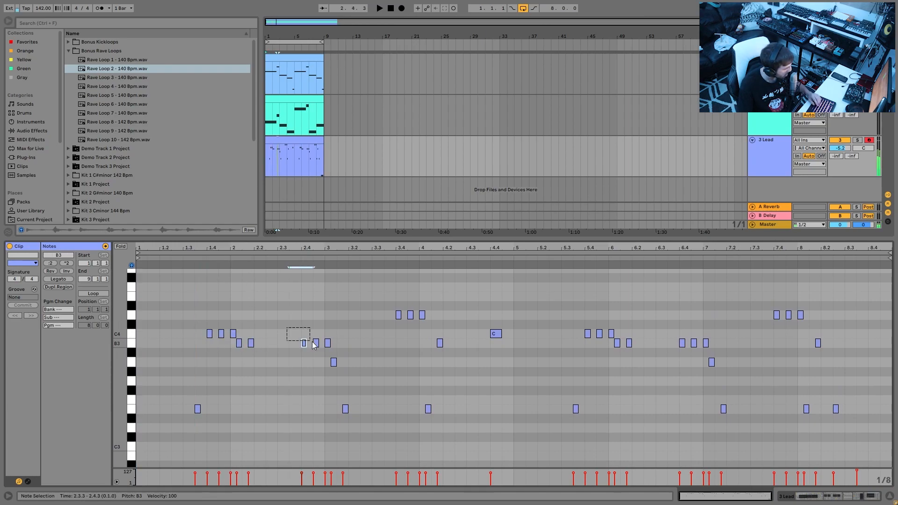
drag(367, 275, 438, 326)
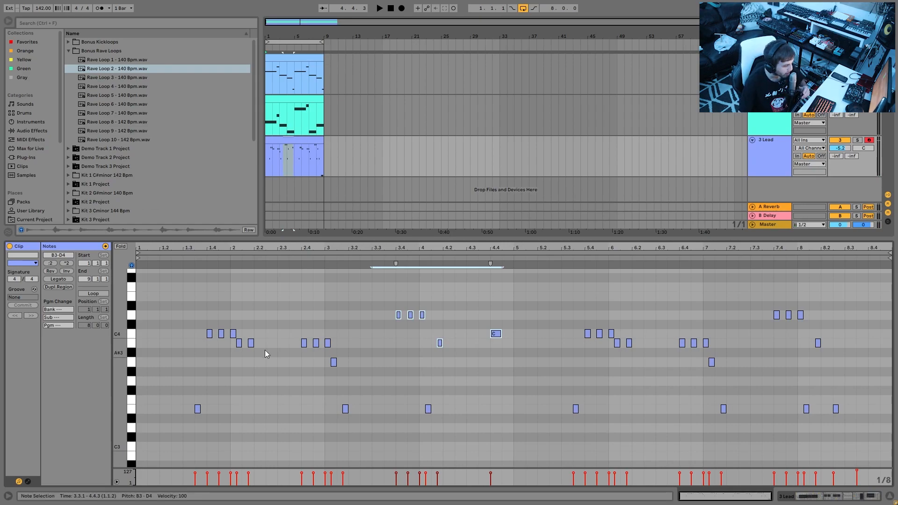
Step: Play the loop from the start with the Lead track's device chain shown, and reselect the Lead clip
key(space)
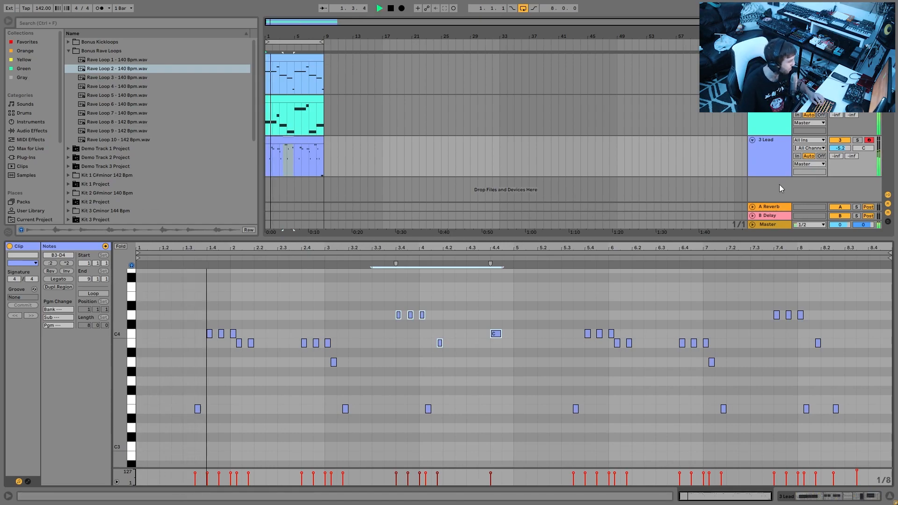
click(774, 158)
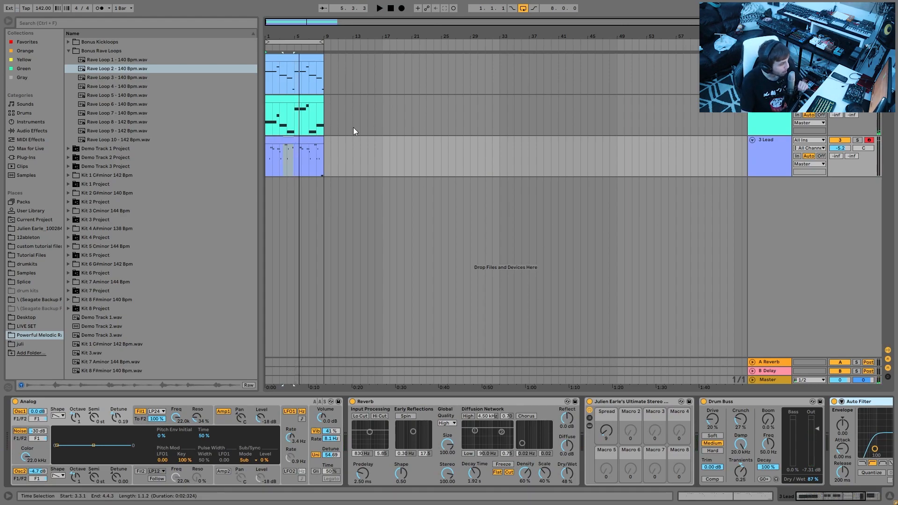
click(287, 140)
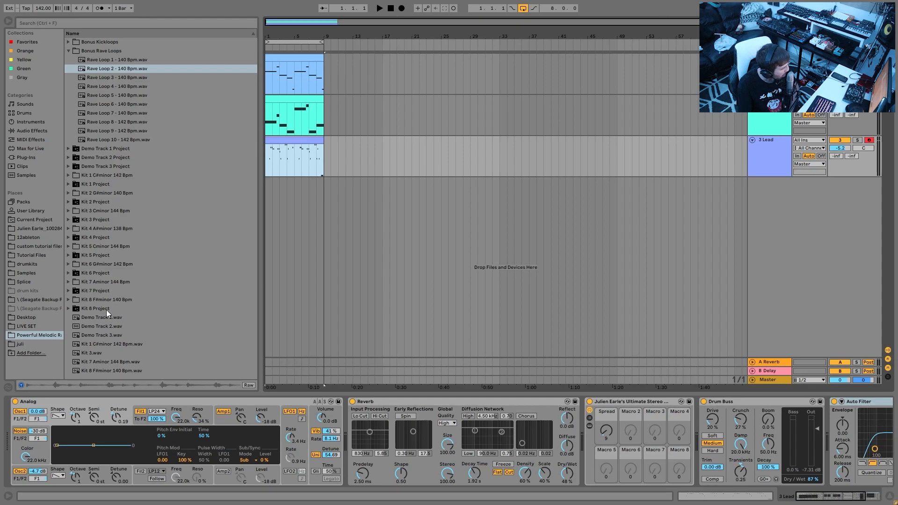
Step: Preview the Kit 1 C#minor 142 Bpm, Kit 7 Aminor 144 Bpm and Kit 3 audio files and expand the Kit 2 G#minor 140 Bpm folder
click(88, 346)
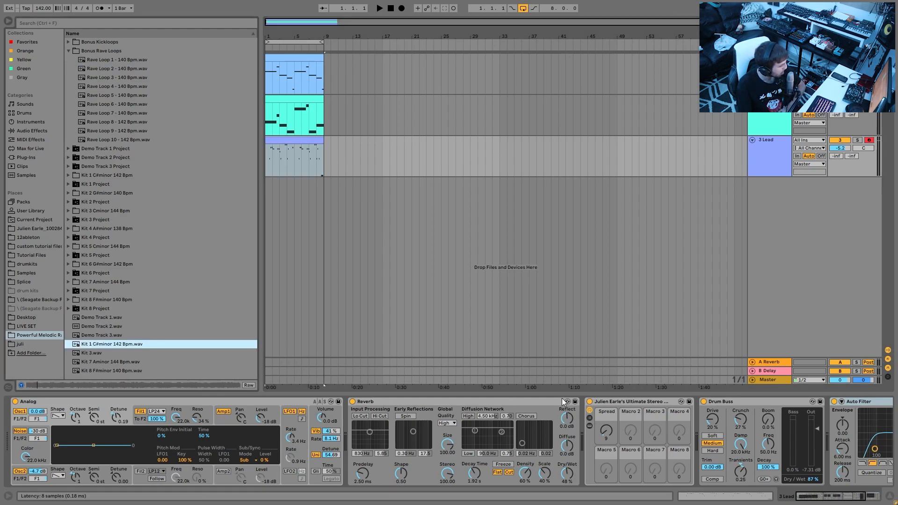
click(97, 364)
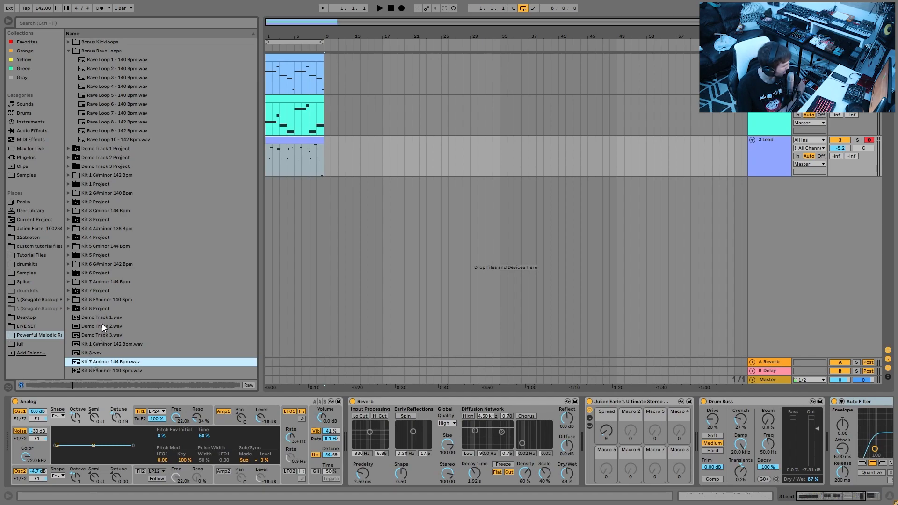
click(97, 354)
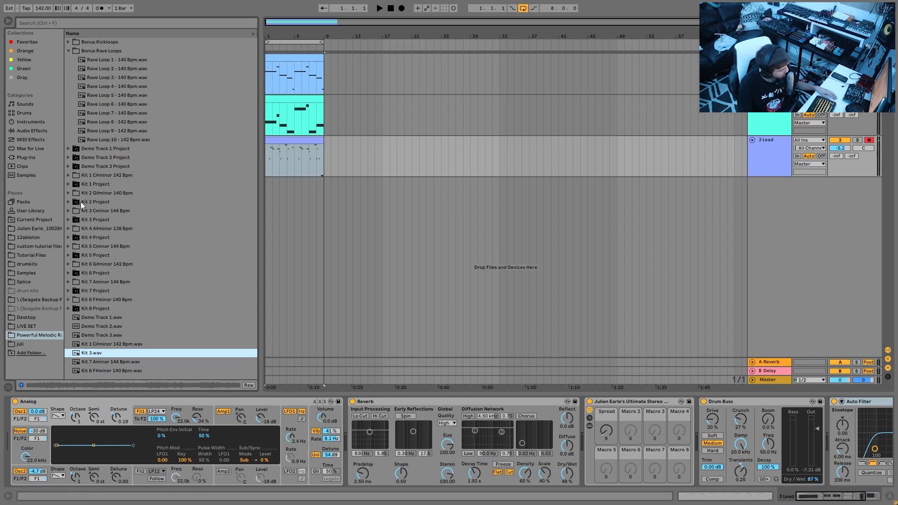
click(69, 193)
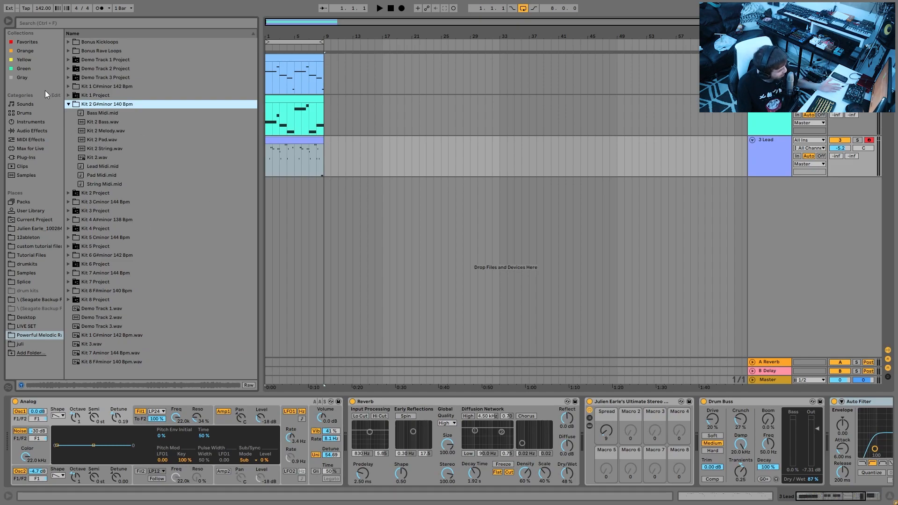